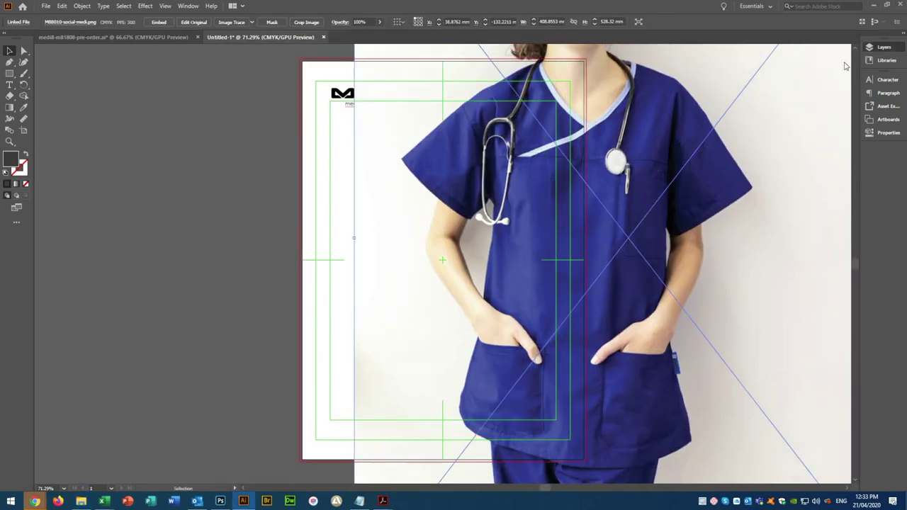
In Layers, send the nurse photo below the MEDI8 logo and slide it left
left_click(884, 47)
left_click_drag(759, 104, 759, 103)
left_click_drag(617, 160, 602, 163)
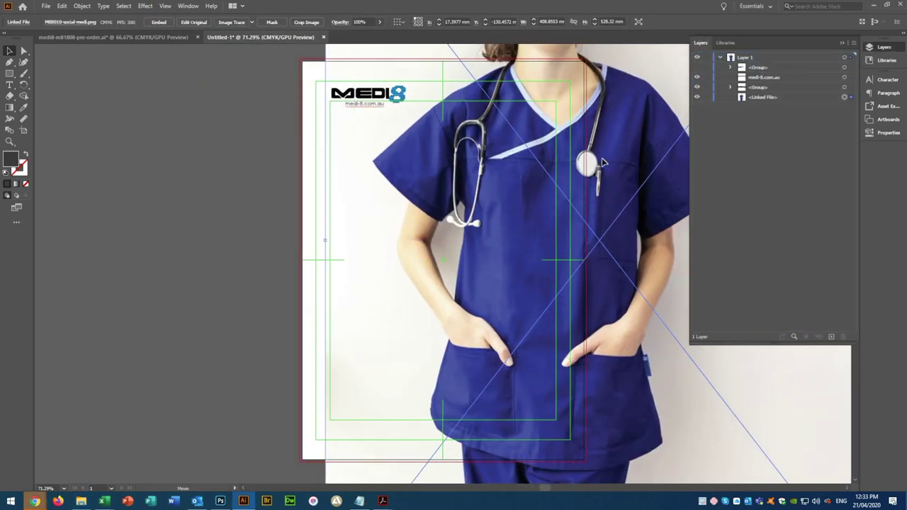
Draw a 64%-opacity rectangle top-left and fill it with navy sampled from the scrubs
key("m")
mouse_move(280, 120)
left_mouse_down()
mouse_move(449, 260)
mouse_move(480, 238)
mouse_move(444, 232)
left_mouse_up()
left_click(58, 22)
left_click(36, 35)
left_click(303, 22)
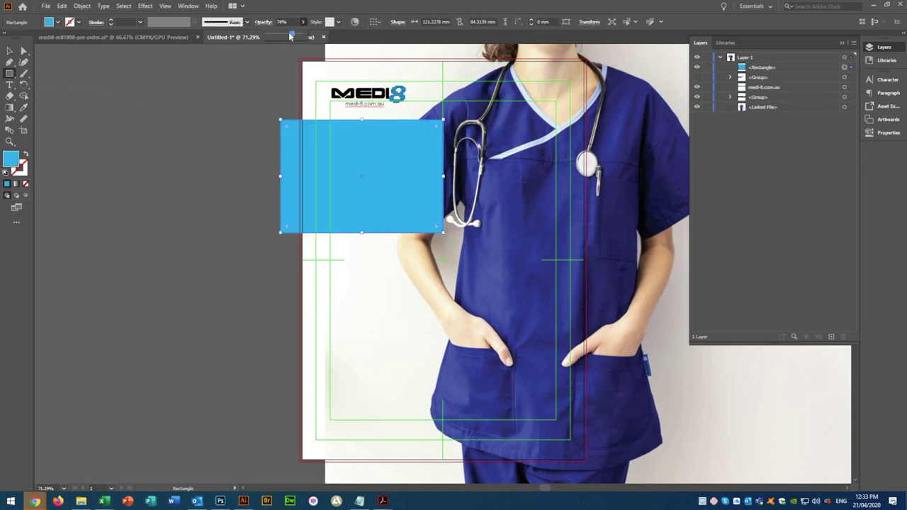
left_click_drag(309, 33, 289, 33)
left_click_drag(361, 121, 361, 115)
left_click(24, 108)
left_click(523, 121)
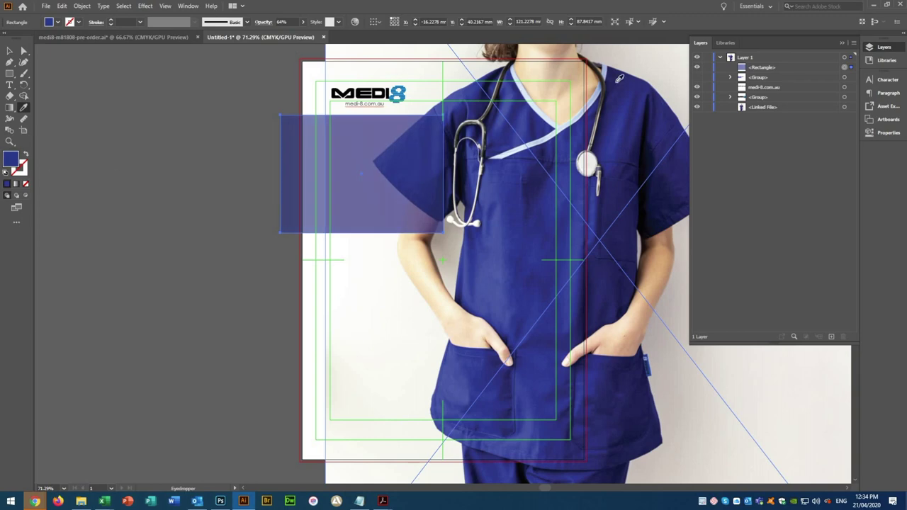
Copy the BE QUICK! headline from medi8-m81808-pre-order.ai onto the navy band
left_click(75, 37)
right_click(321, 96)
key("Escape")
left_click(62, 5)
left_click(78, 44)
left_click(260, 37)
key("ctrl+v")
mouse_move(468, 266)
left_mouse_down()
mouse_move(425, 152)
mouse_move(456, 174)
left_mouse_up()
Shorten the navy band to fit the headline and draw a large rectangle across the lower poster
left_click(369, 213)
left_click_drag(367, 232, 367, 197)
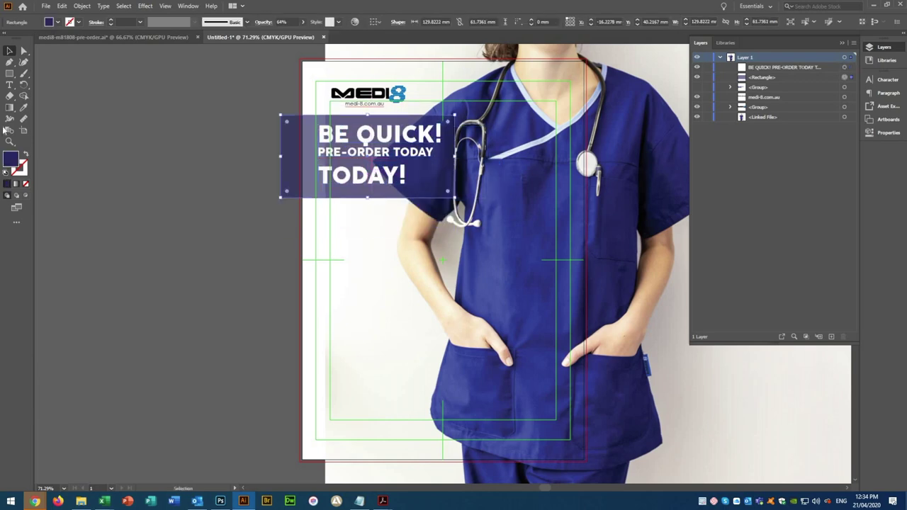
left_click(9, 73)
left_click_drag(270, 207, 607, 374)
Fill the new rectangle light blue and fit it below the navy band
left_click(57, 22)
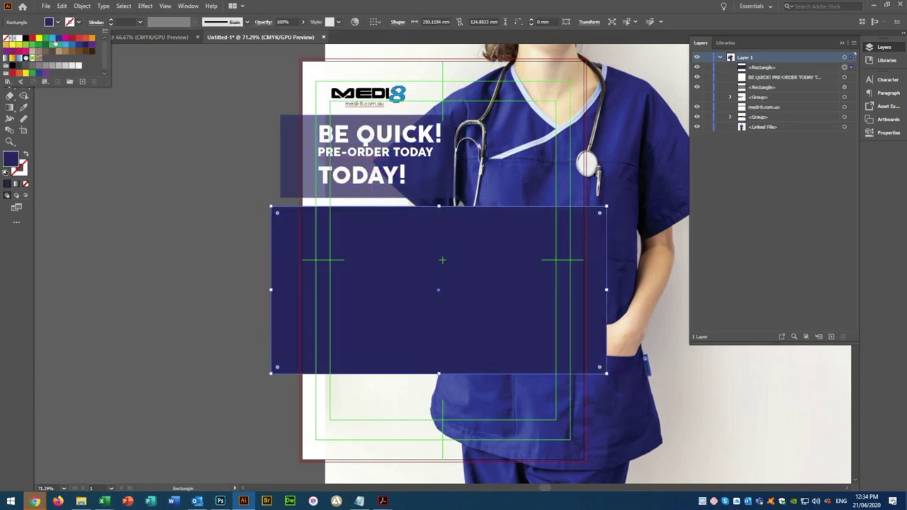
left_click(69, 53)
left_click(9, 51)
left_click_drag(427, 255, 428, 250)
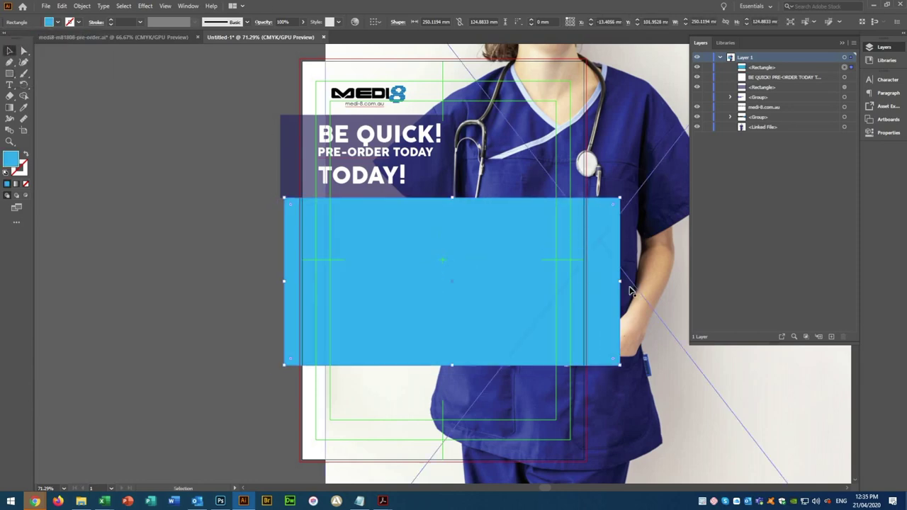
left_click_drag(486, 346, 467, 436)
Set the blue panel to 61% opacity and place the two scrub-shirt images beside the artboard
left_click(455, 108)
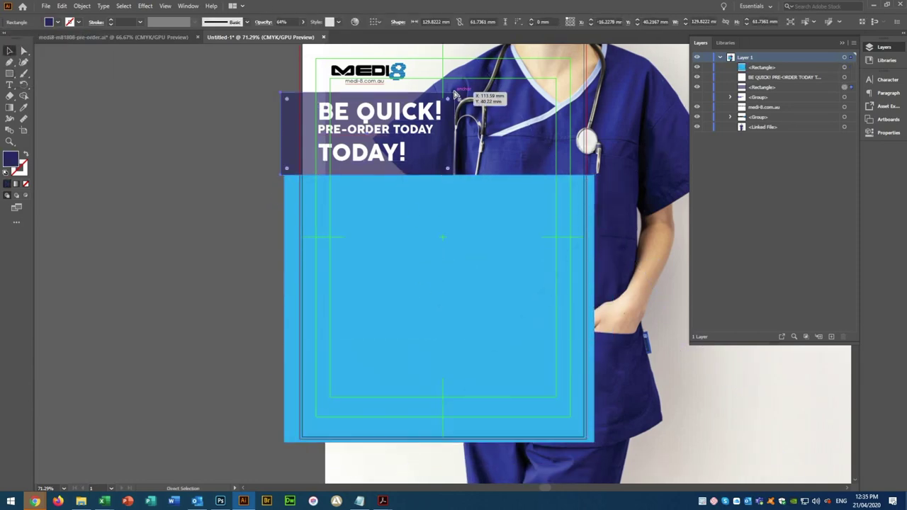
left_click(435, 204)
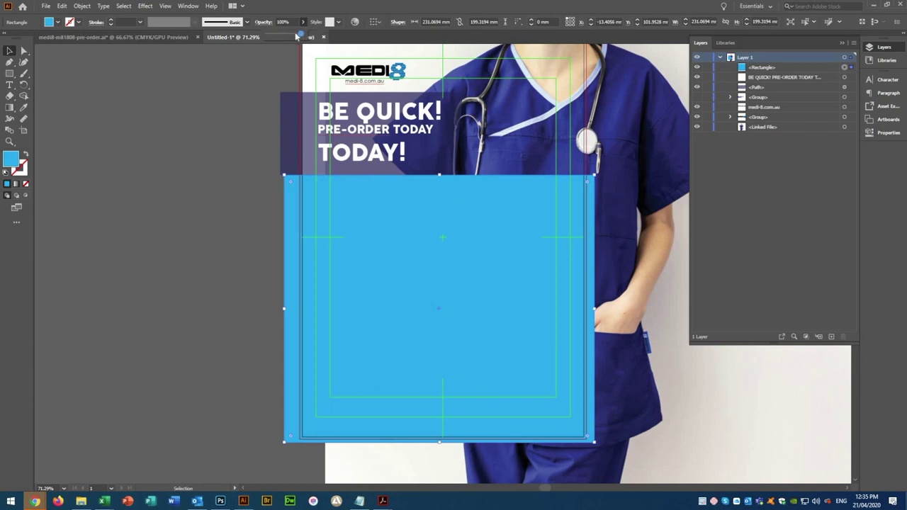
left_click_drag(297, 36, 287, 35)
left_click(283, 47)
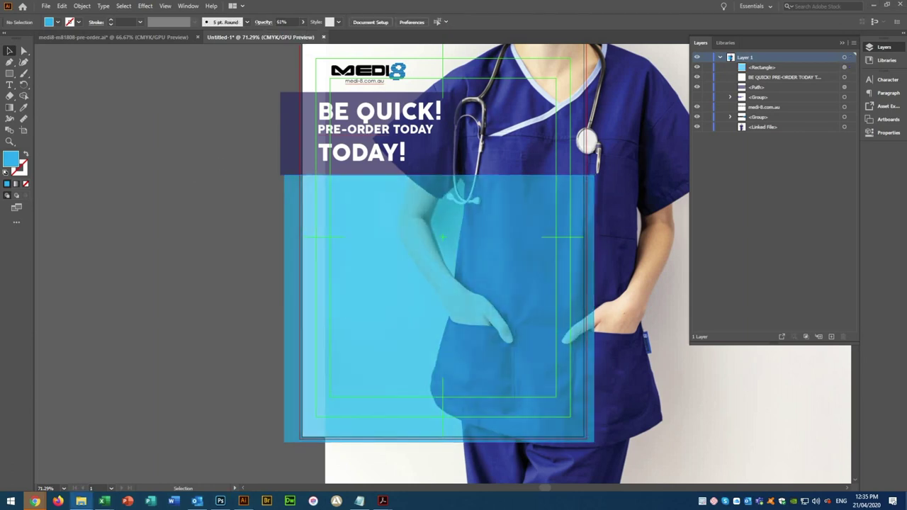
left_click(482, 237)
mouse_move(402, 198)
left_mouse_down()
mouse_move(227, 273)
mouse_move(172, 270)
left_mouse_up()
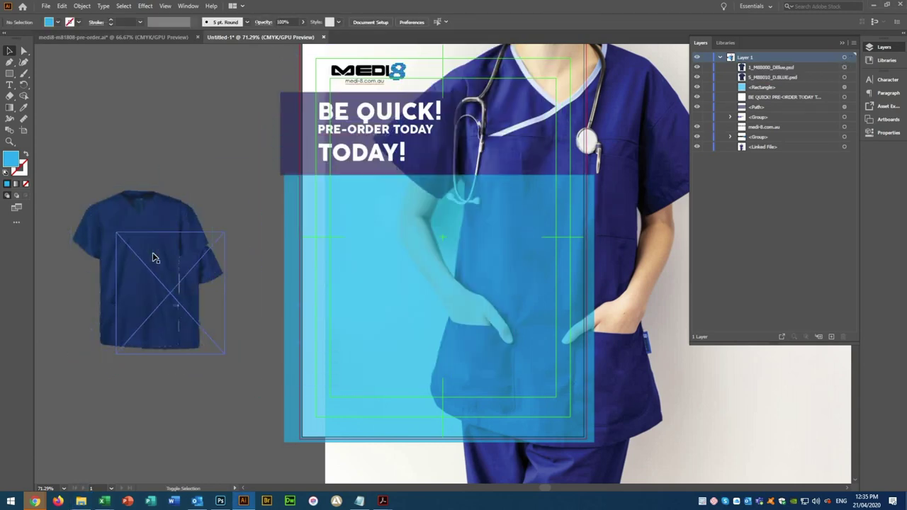
Resize the two shirt images and set them side by side on the blue panel
left_click_drag(173, 270, 212, 272)
mouse_move(142, 273)
left_mouse_down()
mouse_move(401, 246)
mouse_move(377, 209)
mouse_move(506, 218)
left_mouse_up()
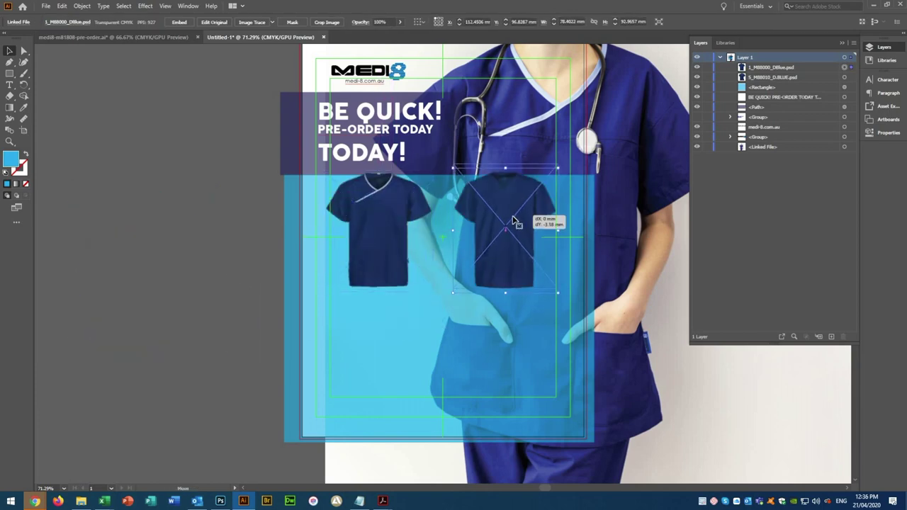
left_click(378, 243)
left_click_drag(378, 243, 374, 243)
left_click_drag(517, 236, 505, 243)
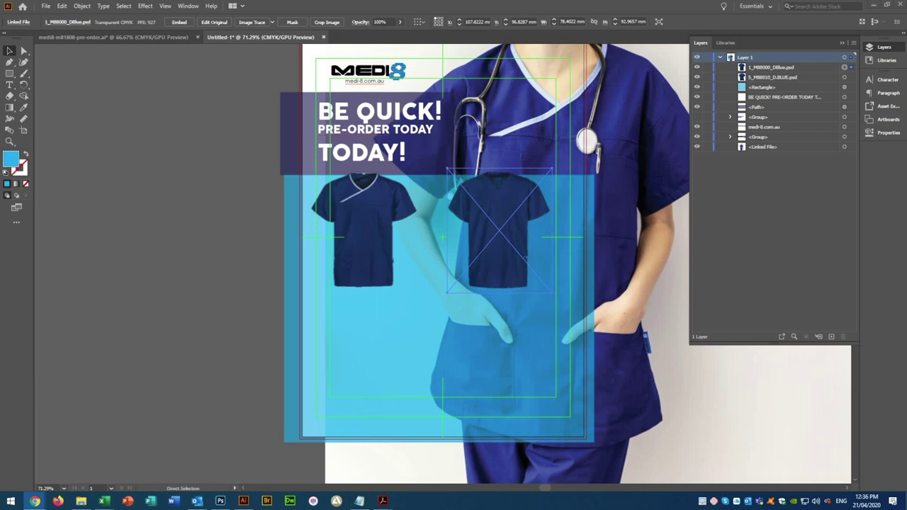
Paste the UNISEX SCRUB TOP WITH POCKETS label text beside the artboard
key("t")
left_click(78, 142)
key("ctrl+v")
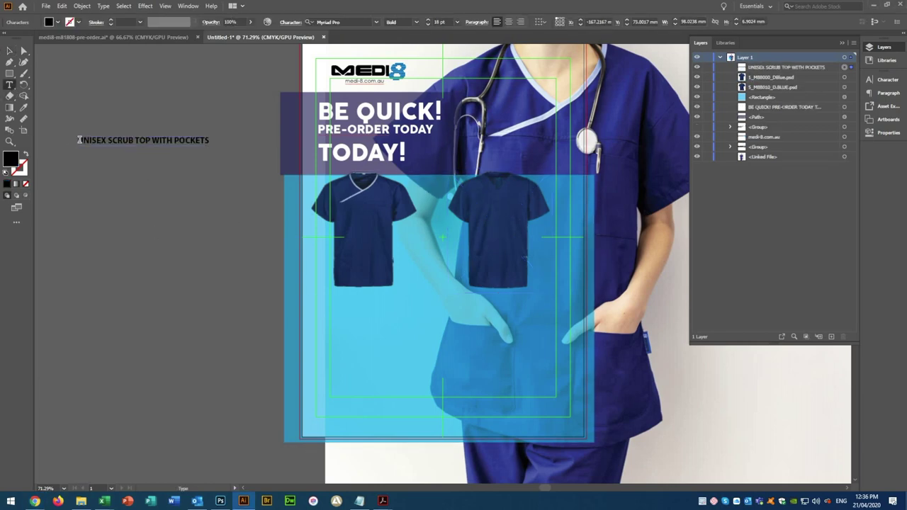
Put the M88000 code on its own line at 21 pt, with the whole label white and Regular
key("Return")
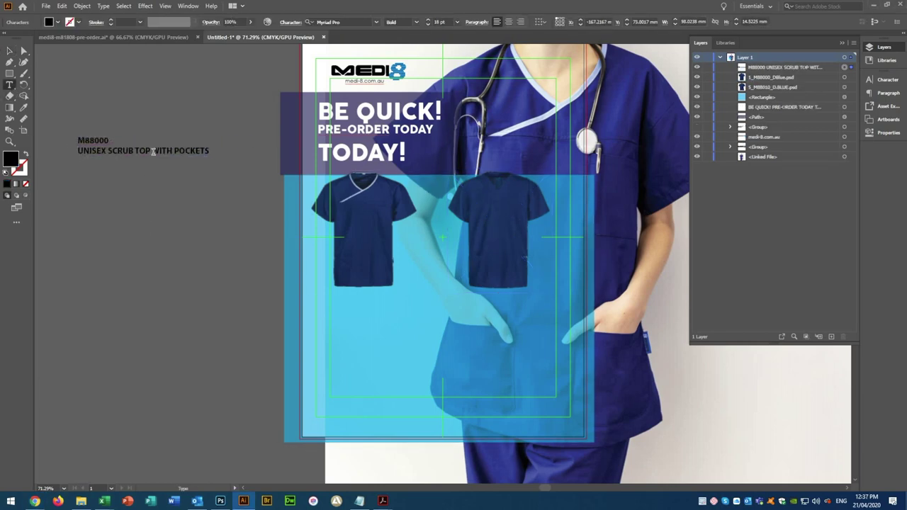
left_click_drag(78, 145, 160, 161)
double_click(99, 140)
left_click(457, 22)
left_click(474, 120)
key("ctrl+a")
left_click(58, 22)
left_click(25, 48)
left_click(416, 22)
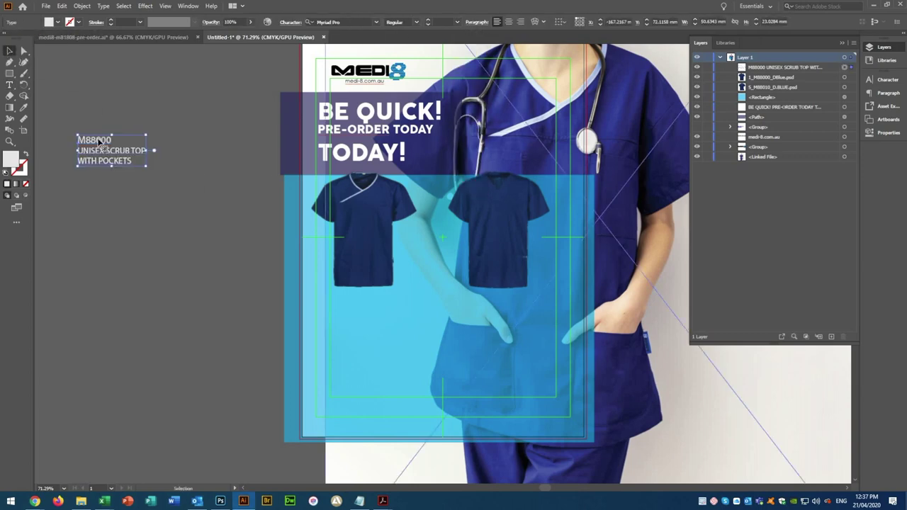
left_click(400, 36)
key("Escape")
Move the label beside the left shirt, rewrap its lines, and slightly shrink both shirts
left_click_drag(100, 151, 415, 245)
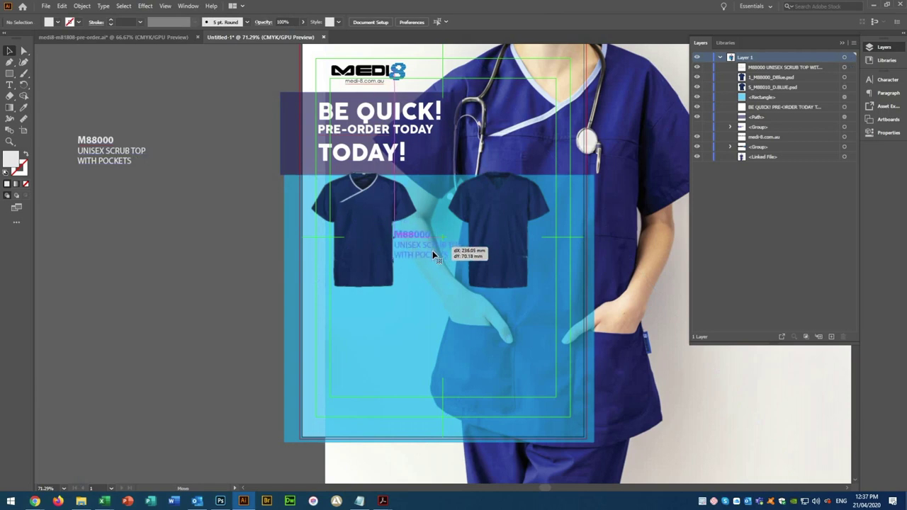
left_click(425, 285)
key("t")
left_click(448, 245)
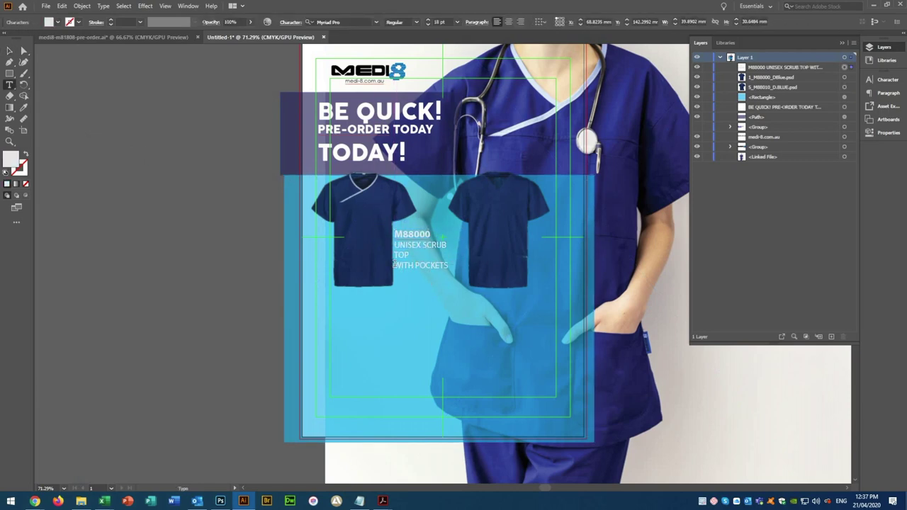
key("Escape")
left_click_drag(417, 287, 411, 280)
left_click_drag(549, 232, 499, 245)
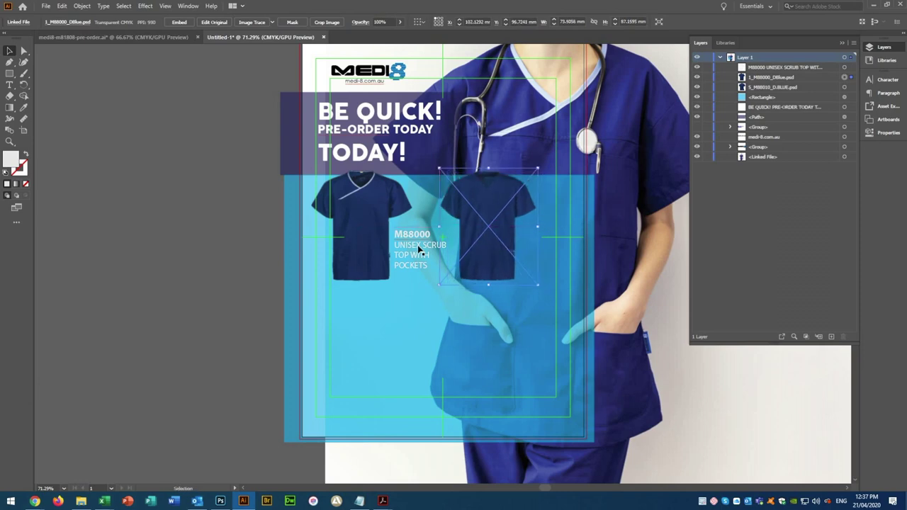
Duplicate the M88000 label beside the right shirt
left_click(418, 249)
left_click(464, 352)
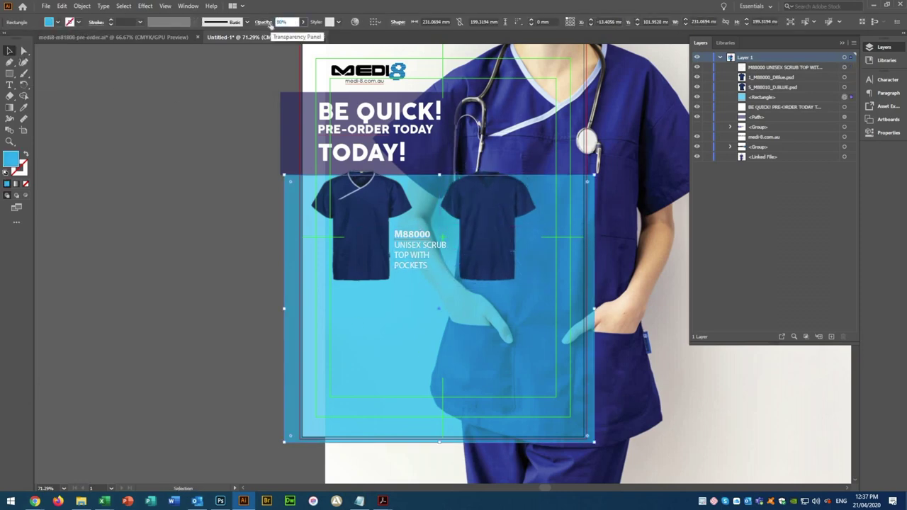
key("Return")
left_click_drag(399, 249, 535, 251)
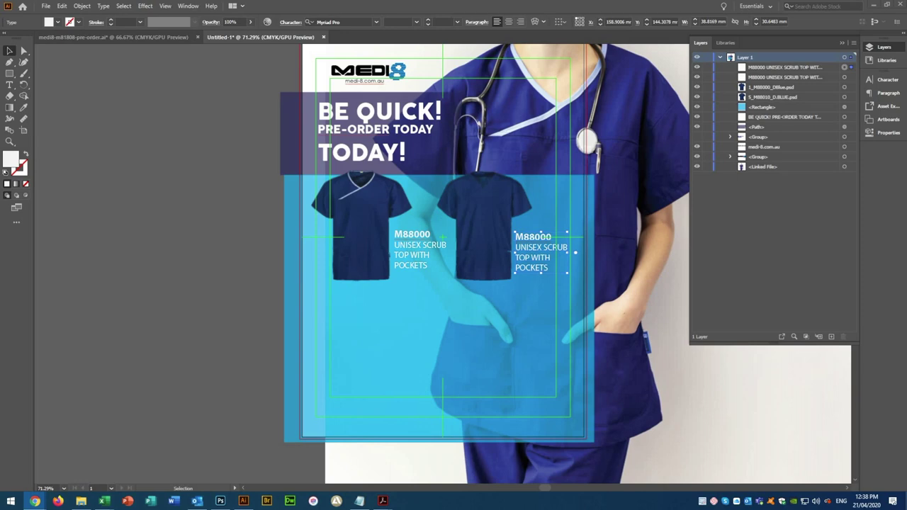
Change the copy to M88010 REVERSIBLE UNISEX SCRUB TOP WITH CONTRAST TRIM and nudge the right shirt
double_click(517, 251)
key("ctrl+v")
left_click(557, 257)
key("Return")
key("Return")
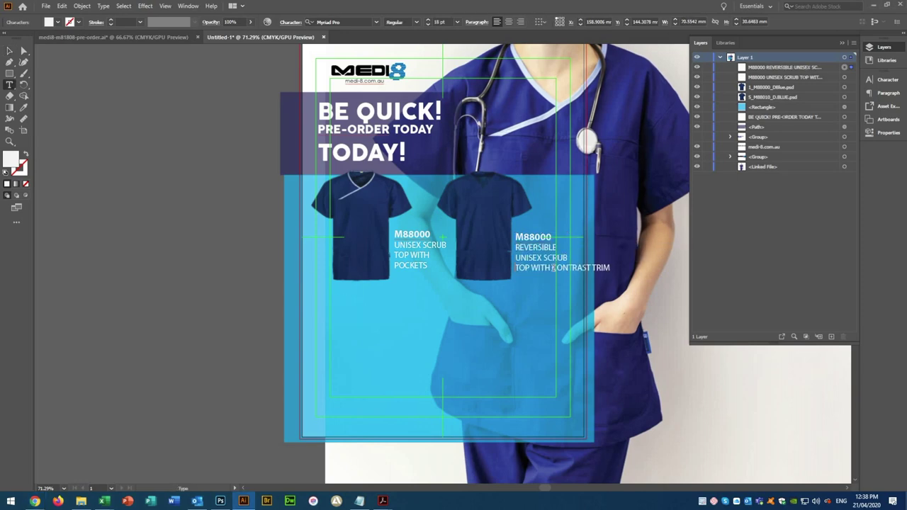
left_click(9, 51)
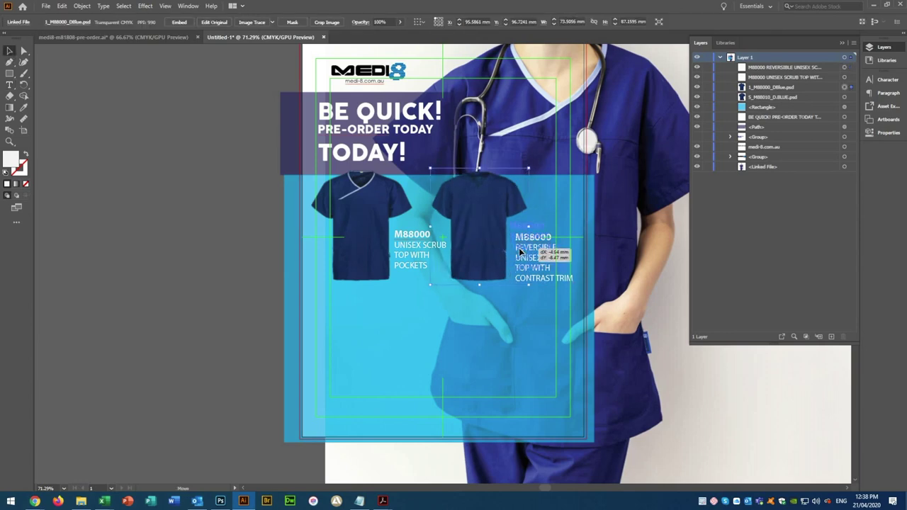
left_click_drag(531, 238, 524, 227)
double_click(524, 226)
type("M88010")
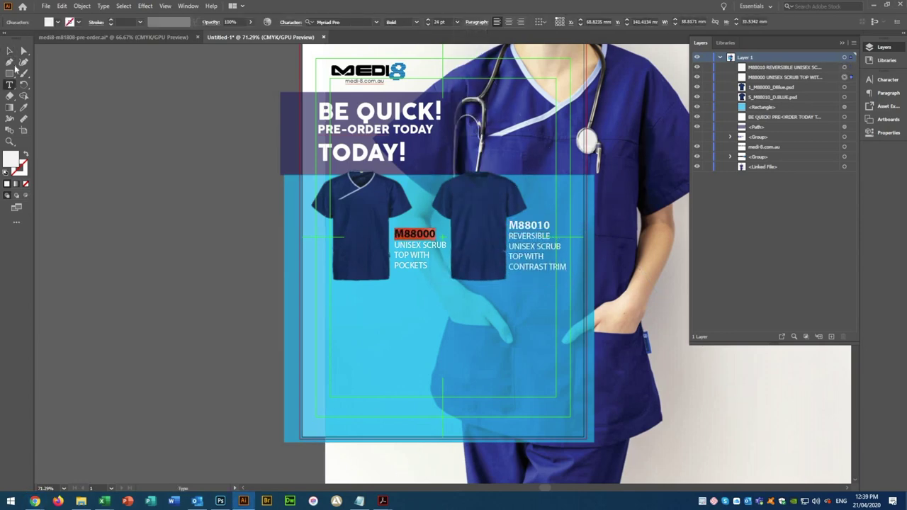
key("Escape")
Show rulers and add guides along the shirts' tops and bottoms
left_click(165, 5)
left_click(333, 331)
left_click_drag(354, 46, 354, 170)
left_click_drag(428, 47, 428, 279)
key("ctrl+equal")
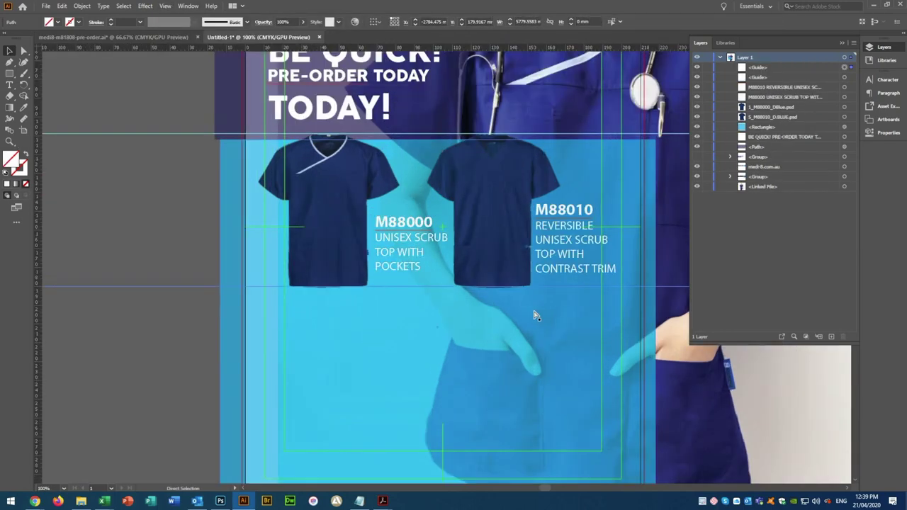
Add a drop shadow to both shirt images
key("ctrl+equal")
scroll(180, 198, "up", 2)
mouse_move(160, 146)
left_mouse_down()
mouse_move(293, 131)
mouse_move(487, 141)
left_mouse_up()
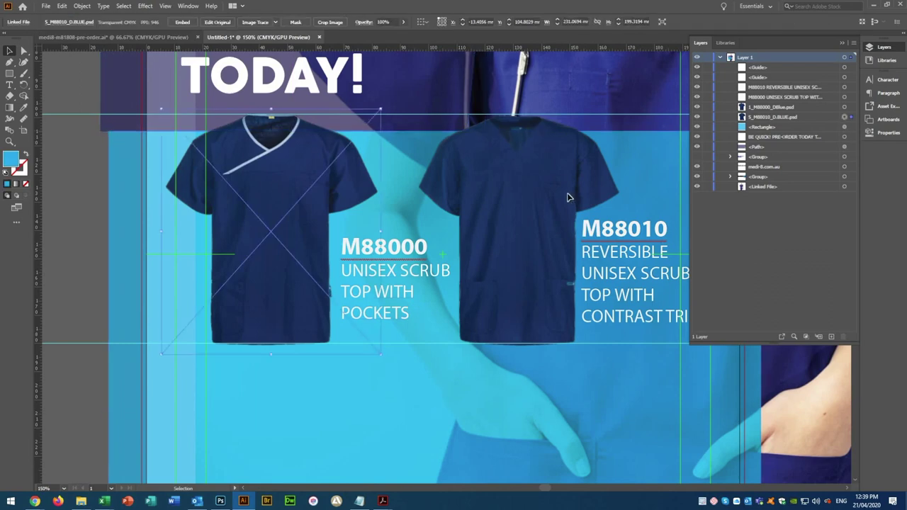
left_click(145, 5)
left_click(273, 116)
Lock the background nurse photo in Layers, keeping the cyan panel unchanged
left_click(630, 340)
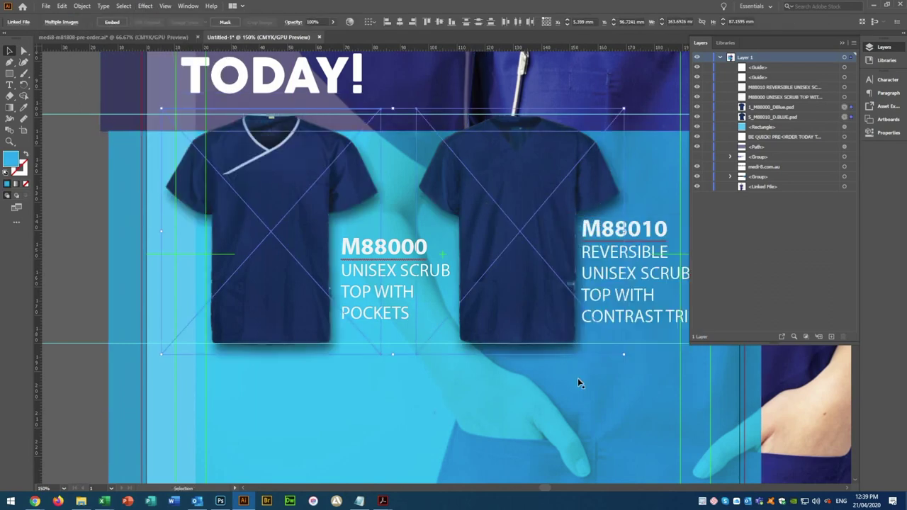
key("ctrl+minus")
key("ctrl+minus")
key("ctrl+minus")
left_click_drag(555, 379, 457, 421)
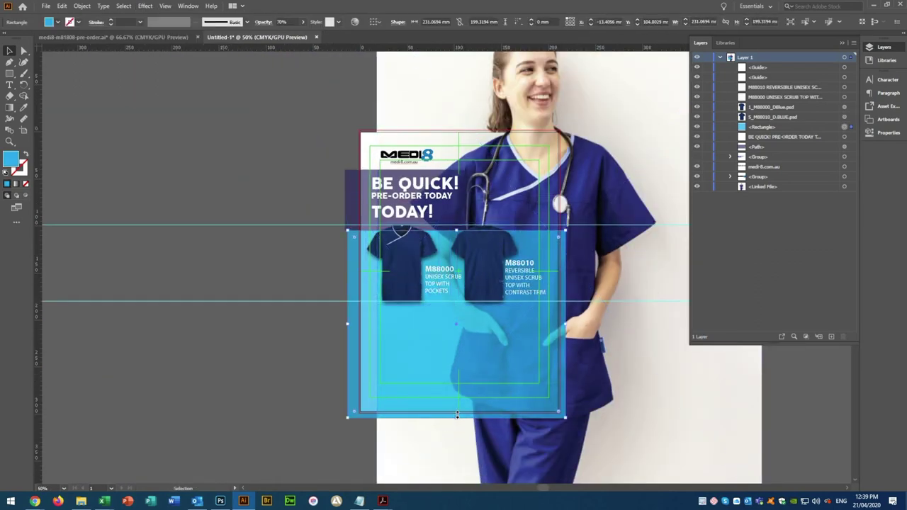
key("ctrl+z")
left_click(614, 383)
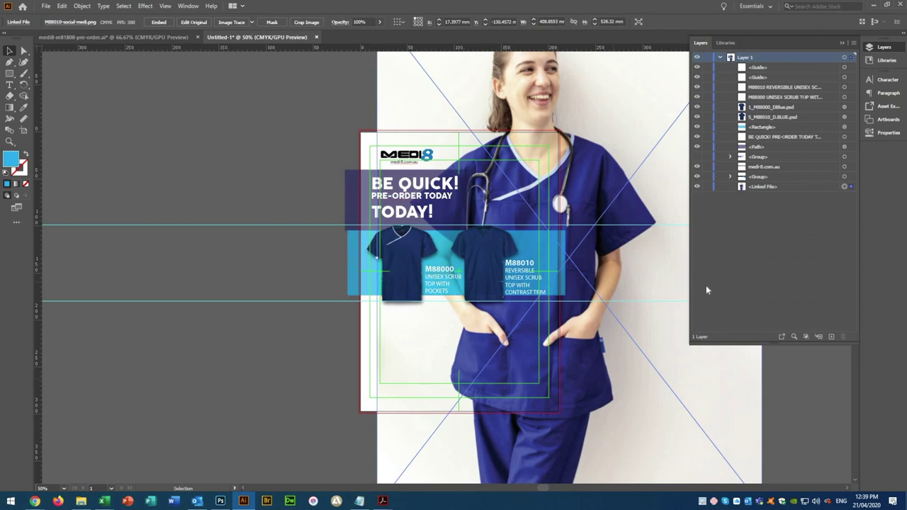
left_click(706, 187)
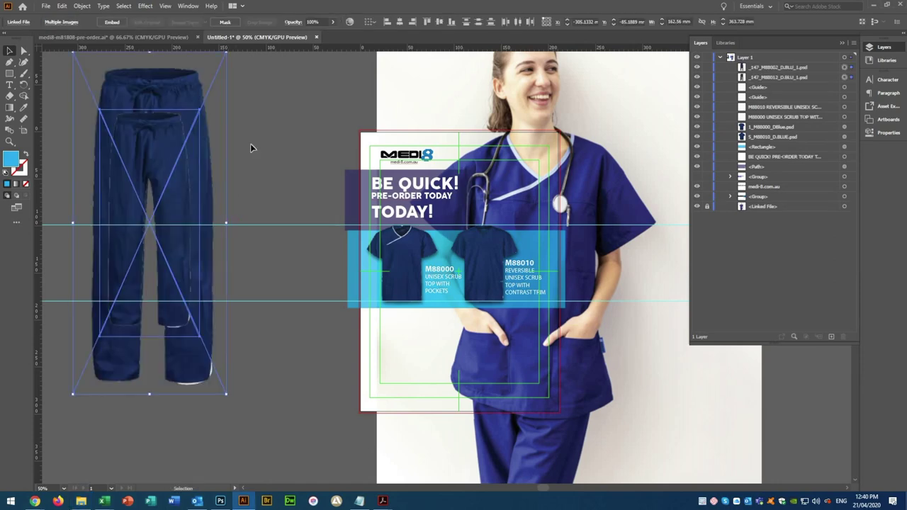
Scale the pants images down and move both onto the poster below the shirts
left_click_drag(127, 192, 228, 192)
key("ctrl+z")
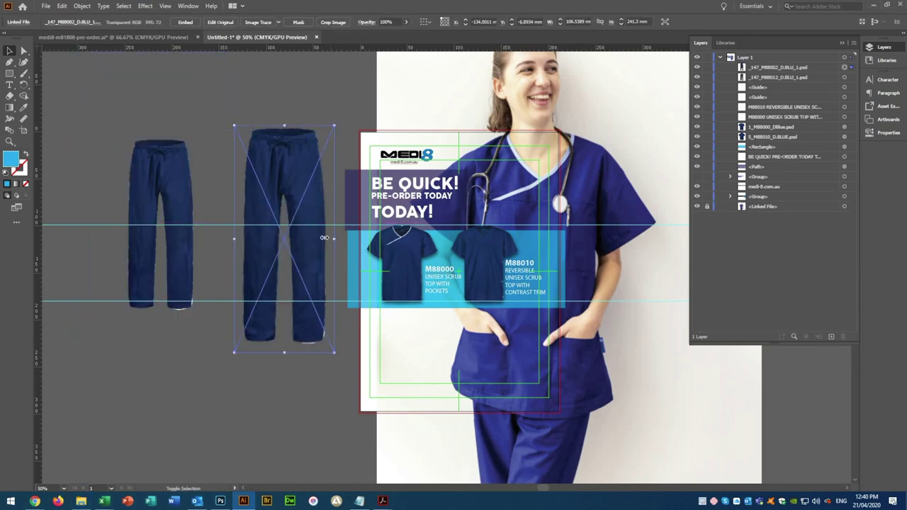
key("ctrl+z")
left_click_drag(310, 325, 289, 313)
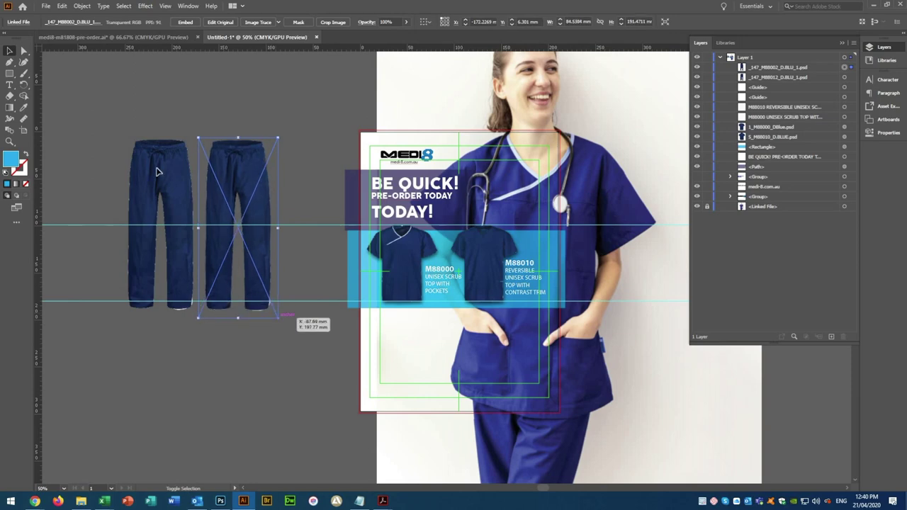
mouse_move(294, 229)
left_mouse_down()
mouse_move(222, 220)
mouse_move(471, 368)
left_mouse_up()
key("t")
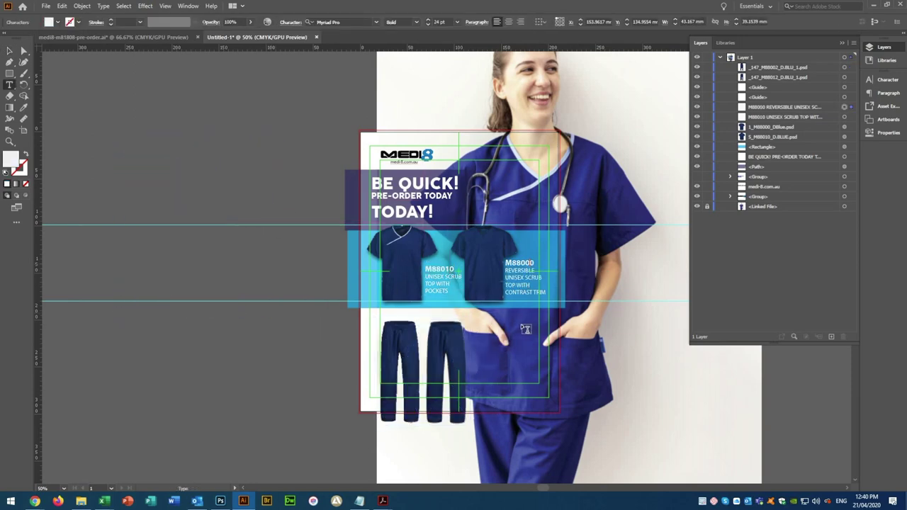
Extend the cyan panel to the poster bottom and shrink the pants to fit under the shirts
left_click(11, 54)
left_click(564, 287)
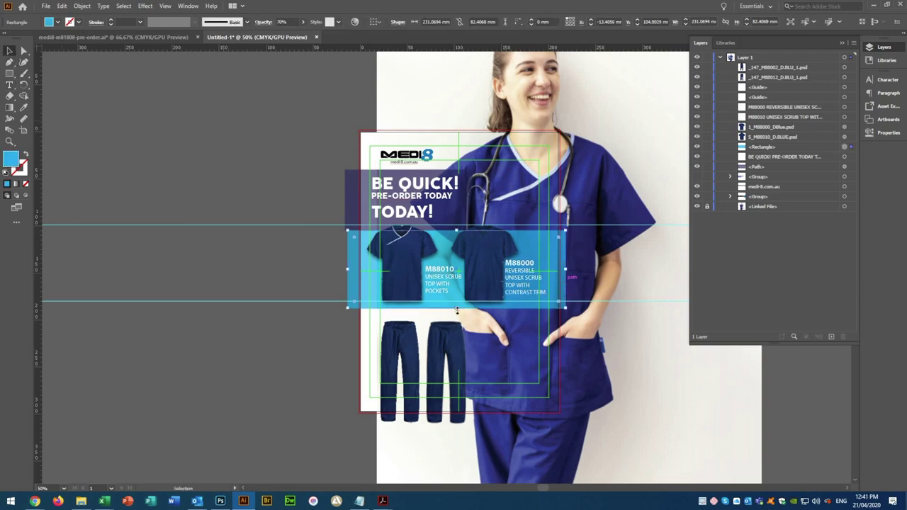
left_click_drag(456, 307, 456, 428)
left_click(460, 373)
mouse_move(460, 373)
left_mouse_down()
mouse_move(464, 337)
mouse_move(522, 336)
left_mouse_up()
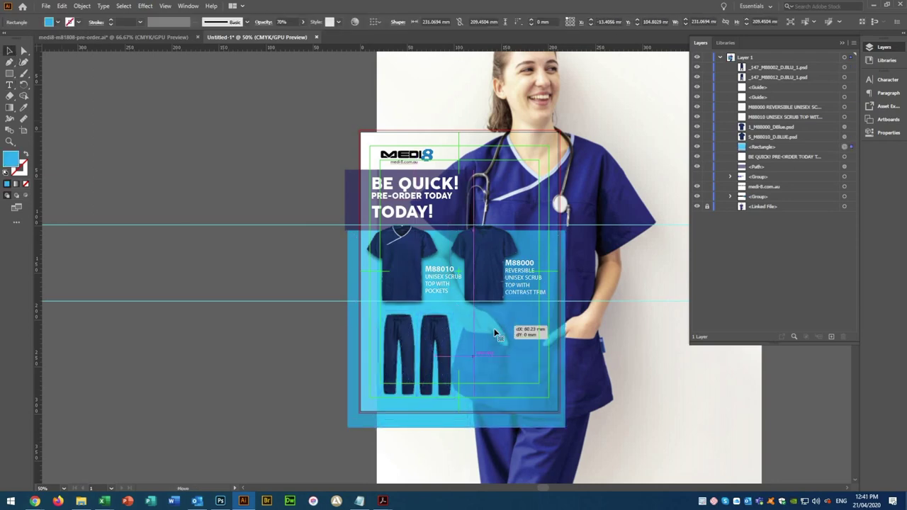
left_click(405, 329)
left_click_drag(402, 327, 536, 329)
key("ctrl+z")
Copy the M88010 label beside the left pants and edit it as the M88002 caption
left_click(444, 282)
left_click_drag(445, 282, 443, 333)
left_click(522, 282)
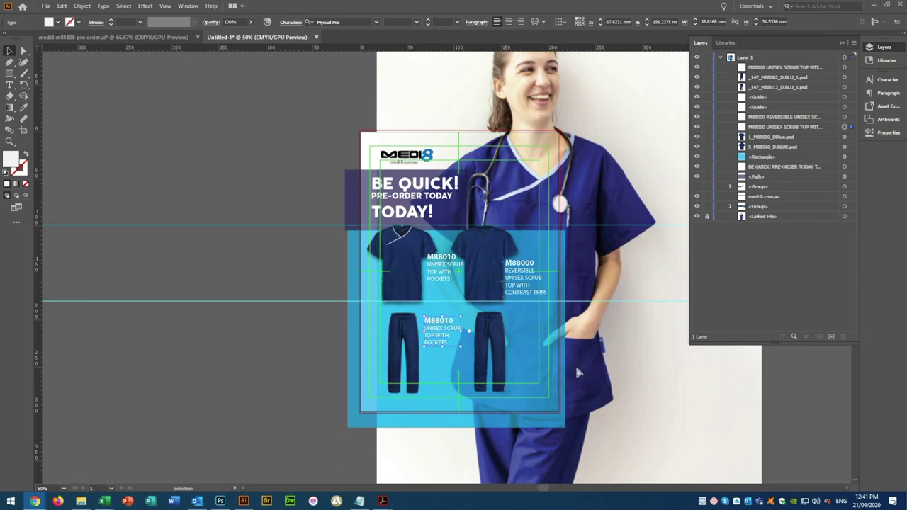
triple_click(427, 331)
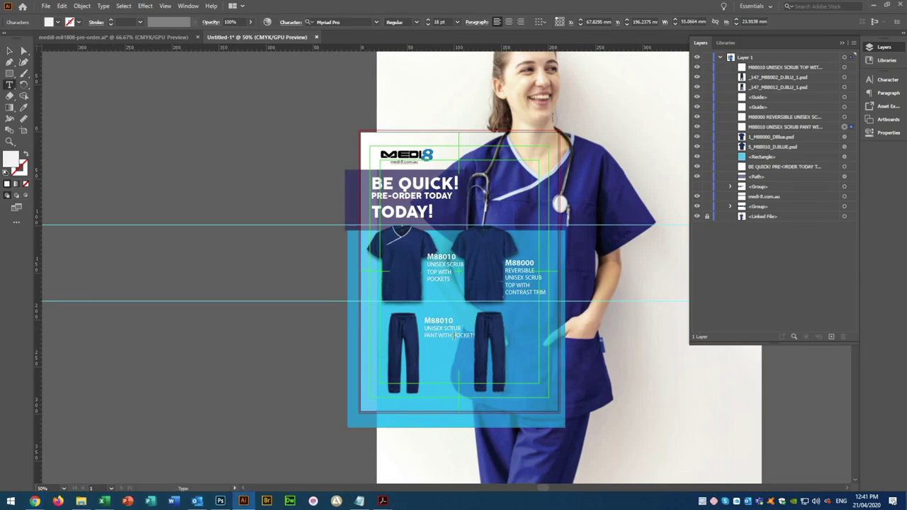
key("Escape")
key("Escape")
Fade the background nurse photo to 80% opacity
left_click(496, 347)
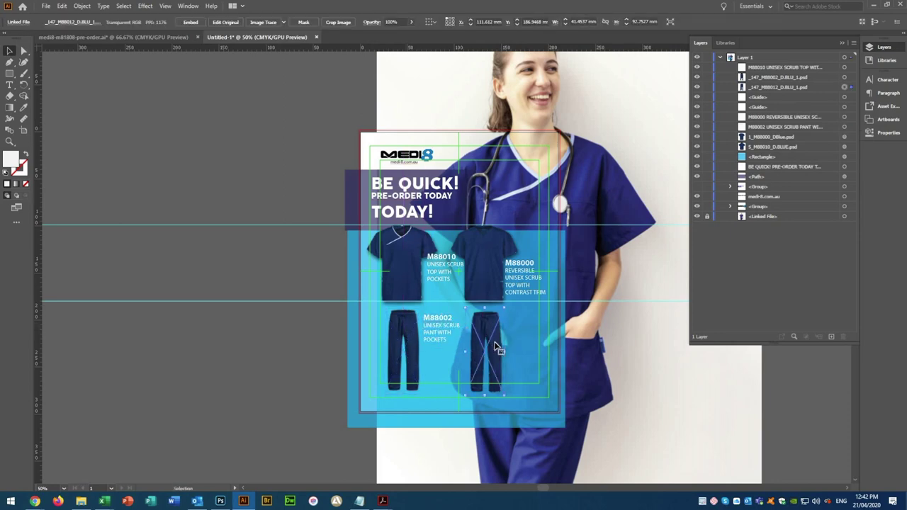
left_click(637, 175)
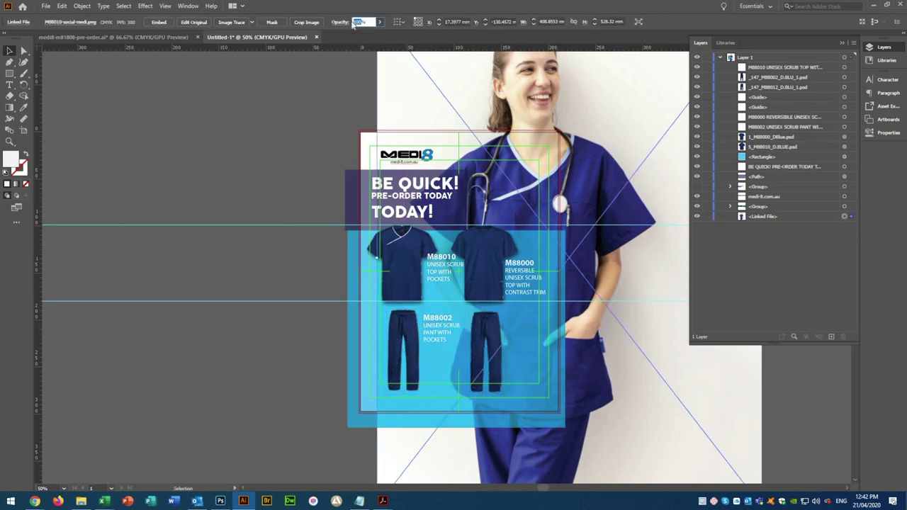
type("80")
key("Return")
Duplicate the pants label beside the right pants, editing it to M88012 with REVERSIBLE
left_click(433, 272)
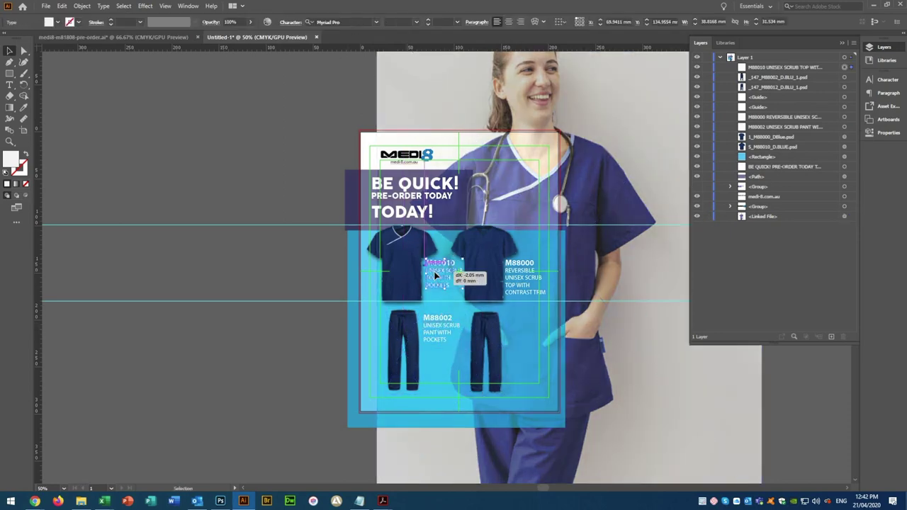
scroll(433, 271, "up", 2)
left_click(521, 251)
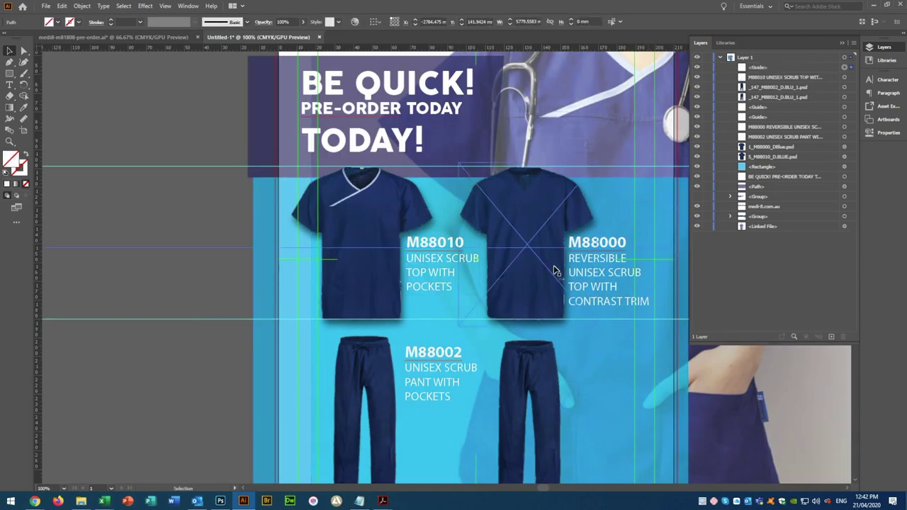
left_click(430, 383)
key("ctrl+c")
key("ctrl+v")
mouse_move(429, 288)
left_mouse_down()
mouse_move(523, 394)
mouse_move(595, 396)
left_mouse_up()
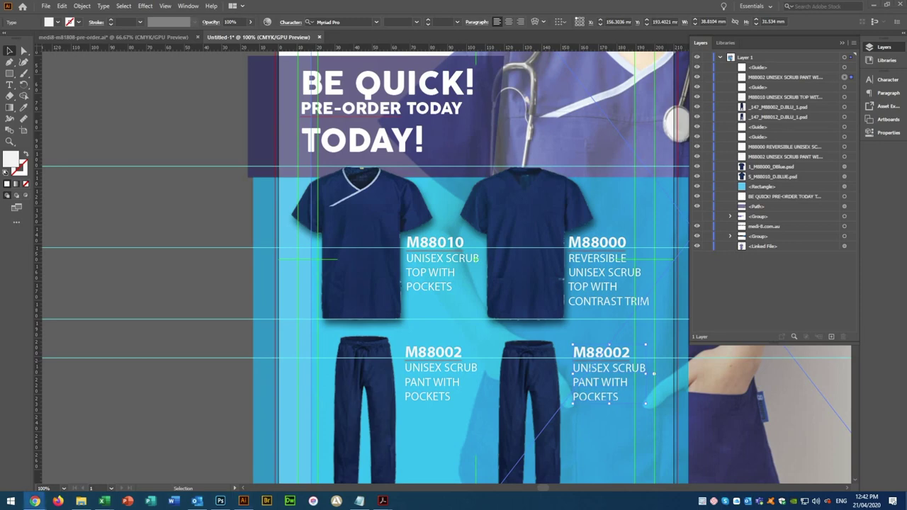
double_click(581, 367)
type("REVERSIBLE")
key("Return")
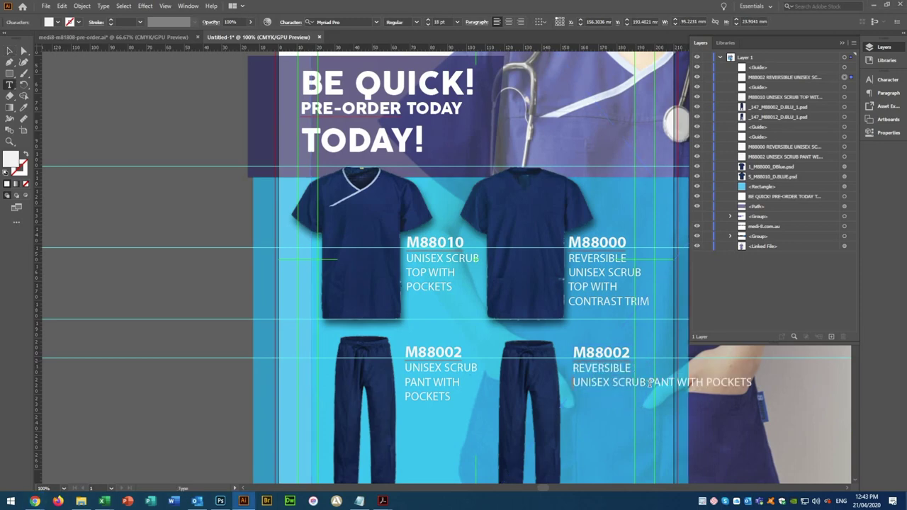
key("Return")
double_click(597, 353)
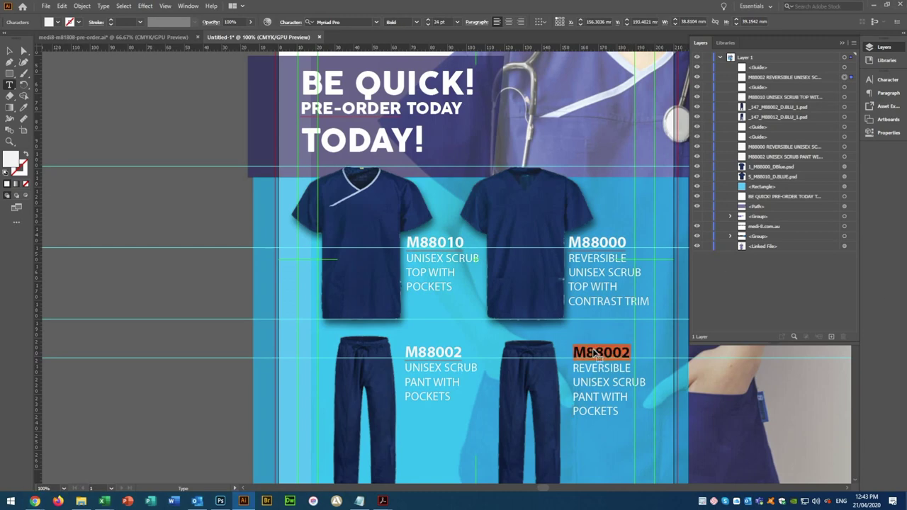
Align the M88000 and M88010 shirt labels and move both pants up slightly
left_click(10, 51)
left_click_drag(417, 299, 417, 311)
left_click_drag(599, 245, 599, 259)
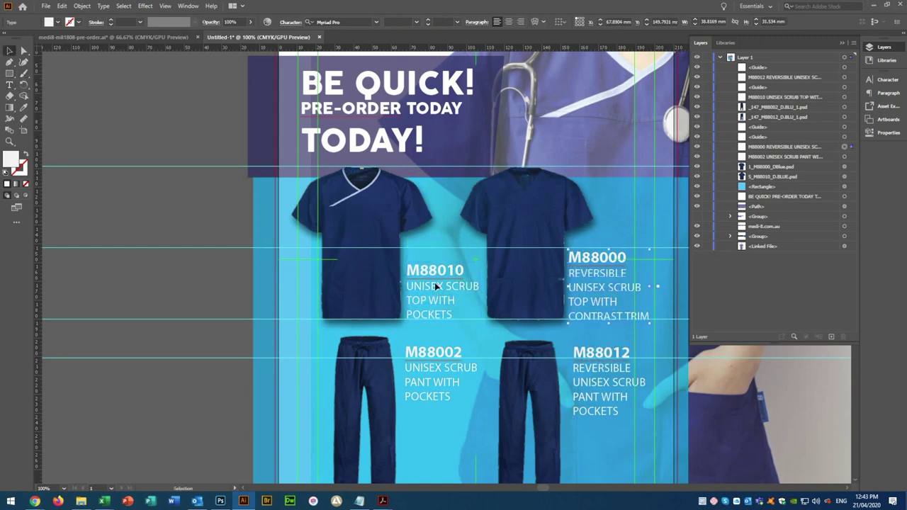
left_click_drag(434, 283, 434, 286)
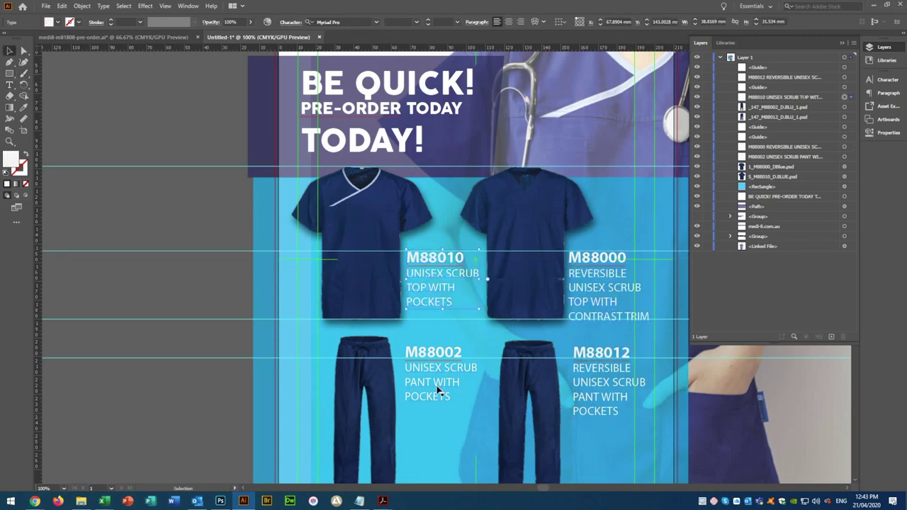
scroll(437, 390, "down", 1)
scroll(442, 390, "down", 1)
left_click_drag(505, 333, 506, 329)
Shift the right pants slightly right and review the garment panels zoomed in and out
left_click(484, 230)
left_click(466, 248)
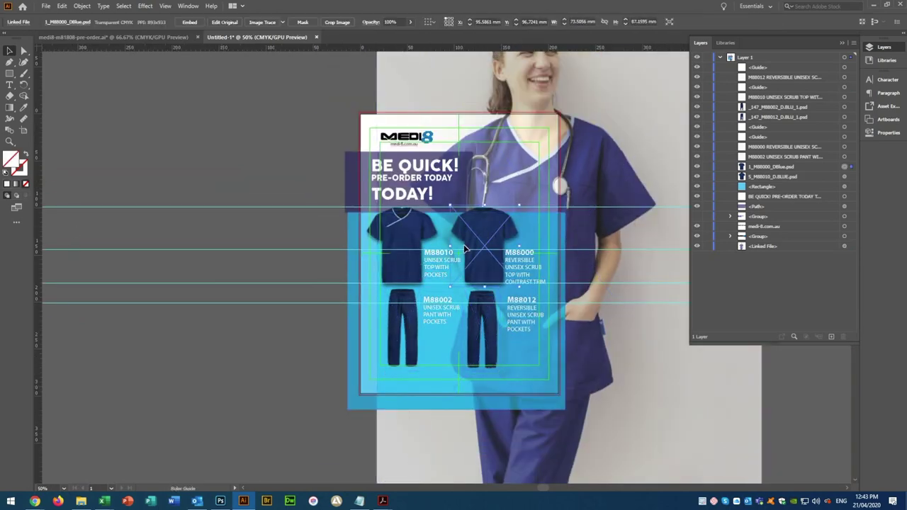
left_click(489, 312)
left_click_drag(489, 322, 492, 322)
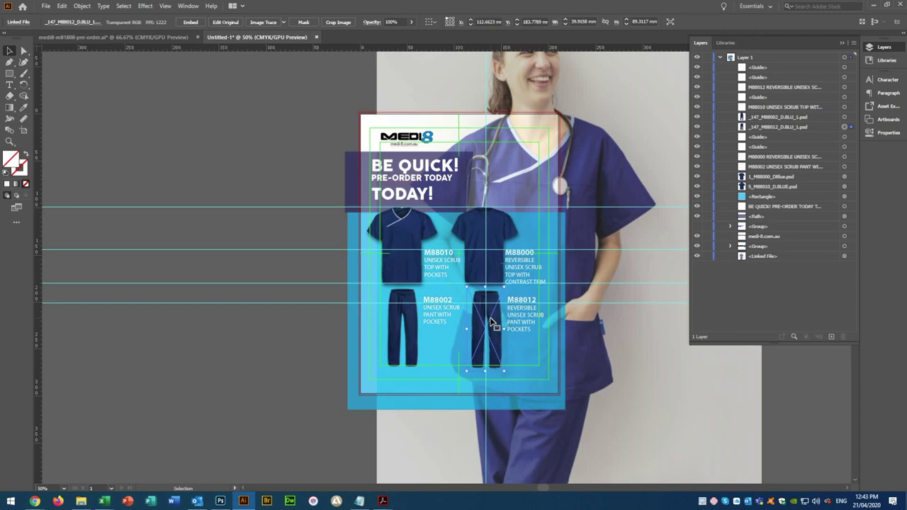
key("ctrl+plus")
key("ctrl+plus")
key("ctrl+plus")
left_click(151, 170)
left_click(576, 428)
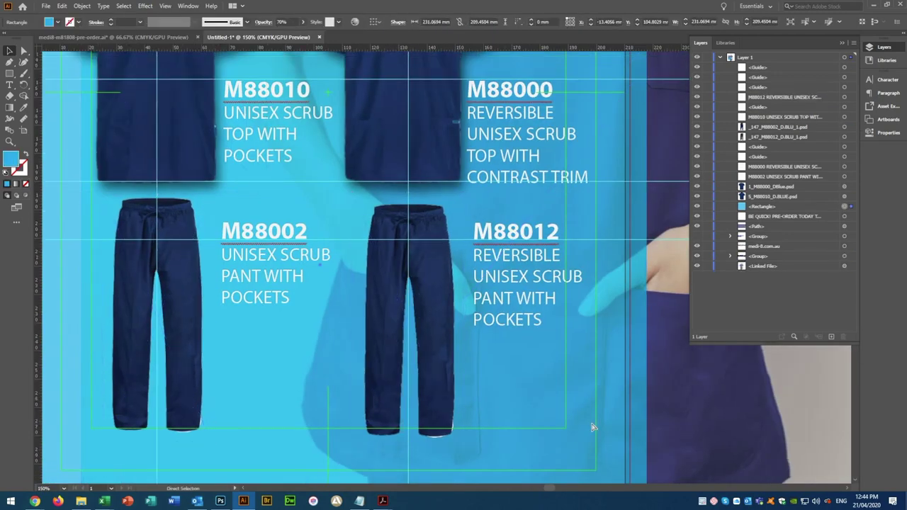
key("ctrl+minus")
key("ctrl+minus")
key("ctrl+minus")
left_click(142, 39)
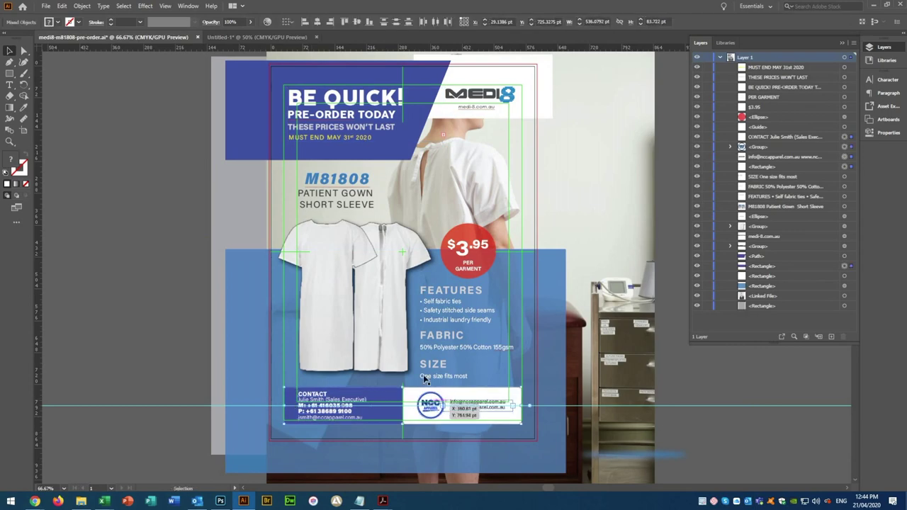
Copy the contact and NCC footer from the gown flyer into the scrubs poster and widen it
key("ctrl+c")
key("ctrl+Tab")
key("ctrl+v")
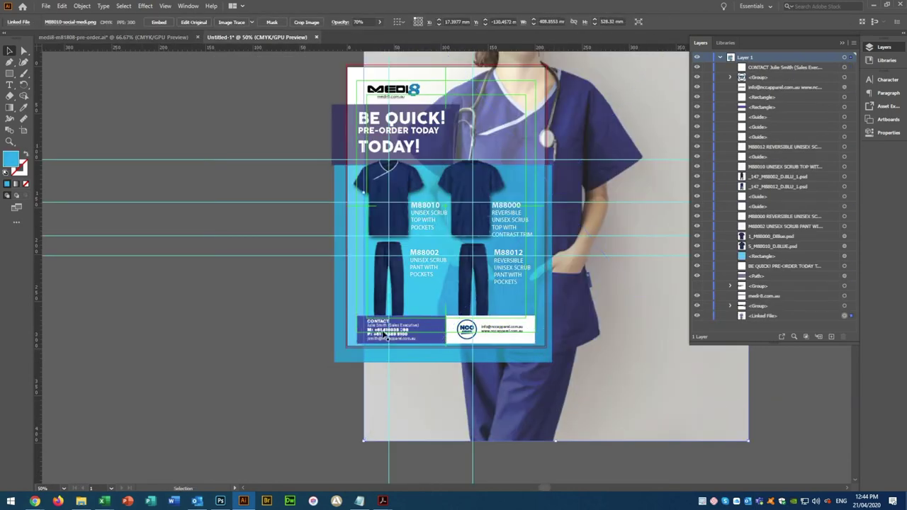
left_click_drag(535, 343, 575, 372)
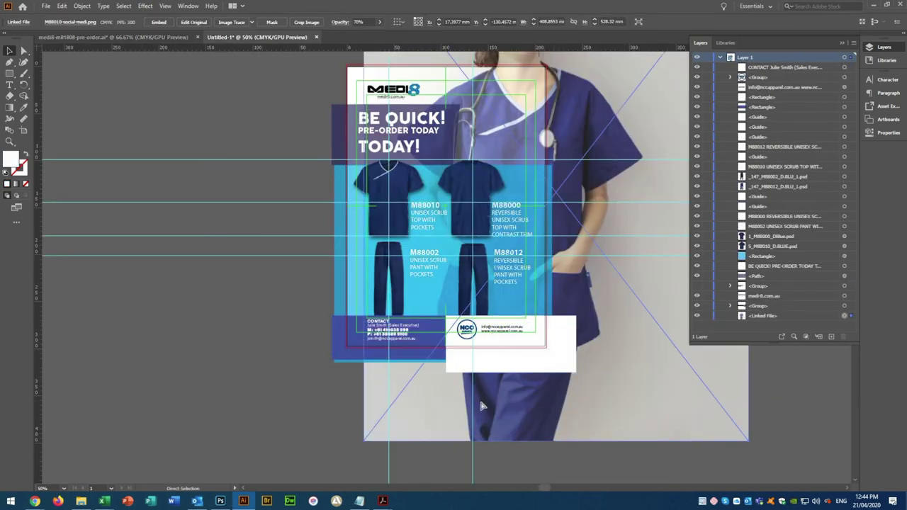
key("ctrl+1")
Group the footer logo and contact objects, keeping the group above the rectangle
left_click(362, 318)
right_click(480, 320)
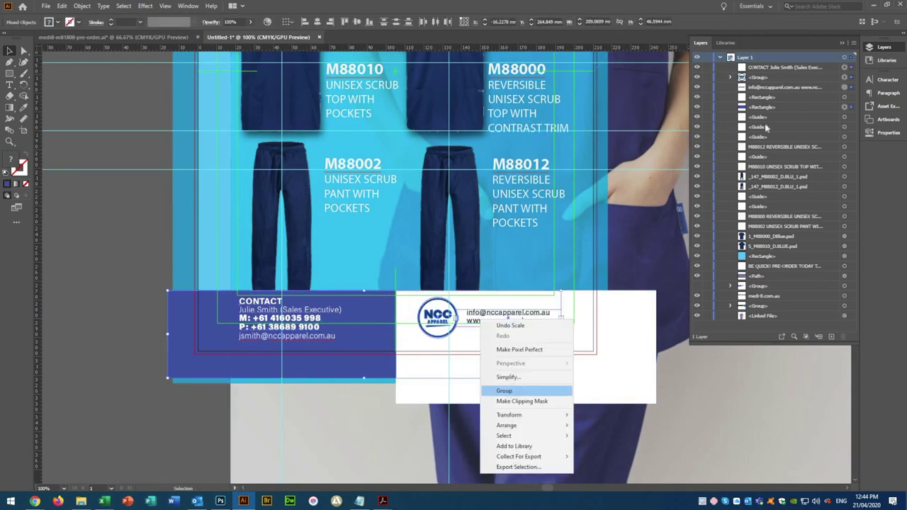
key("Return")
left_click_drag(757, 272, 757, 222)
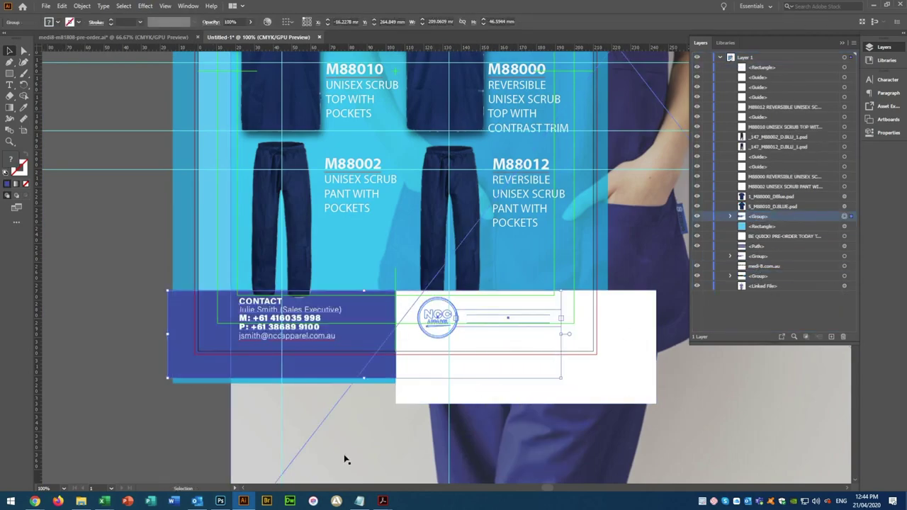
scroll(304, 342, "up", 1)
key("ctrl+z")
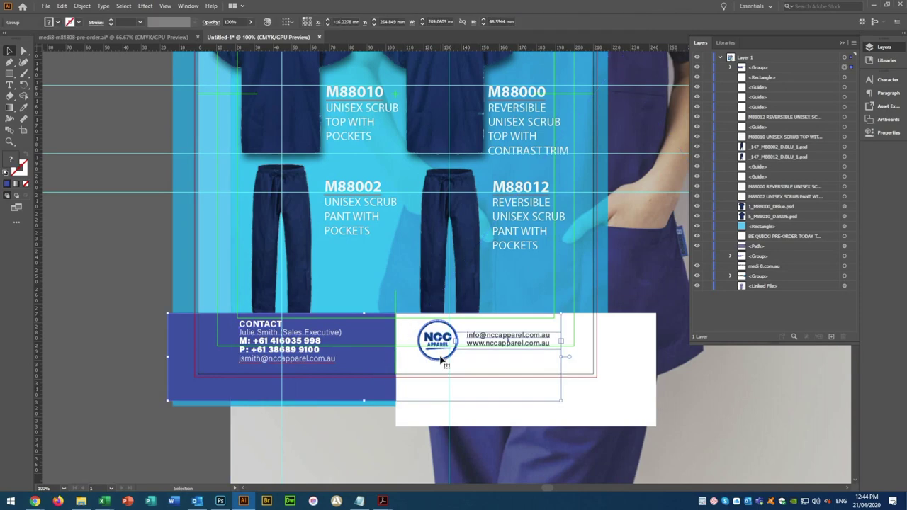
right_click(500, 247)
left_click(516, 263)
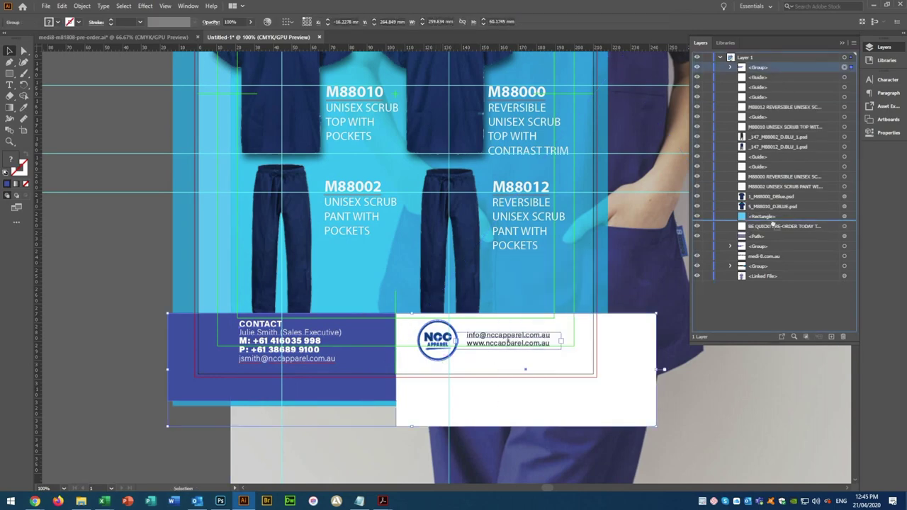
Ungroup the footer and nudge the contact text slightly up and left
right_click(287, 366)
left_click(311, 264)
left_click(260, 362)
right_click(242, 363)
left_click(280, 265)
left_click(283, 347)
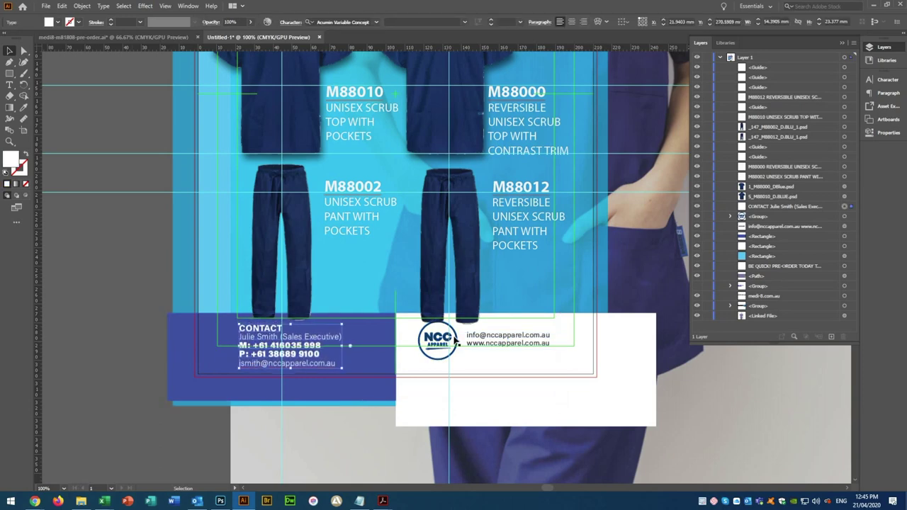
left_click_drag(294, 343, 292, 339)
Drag two horizontal guides from the ruler across the garment area
left_click(461, 216)
left_click_drag(304, 46, 304, 161)
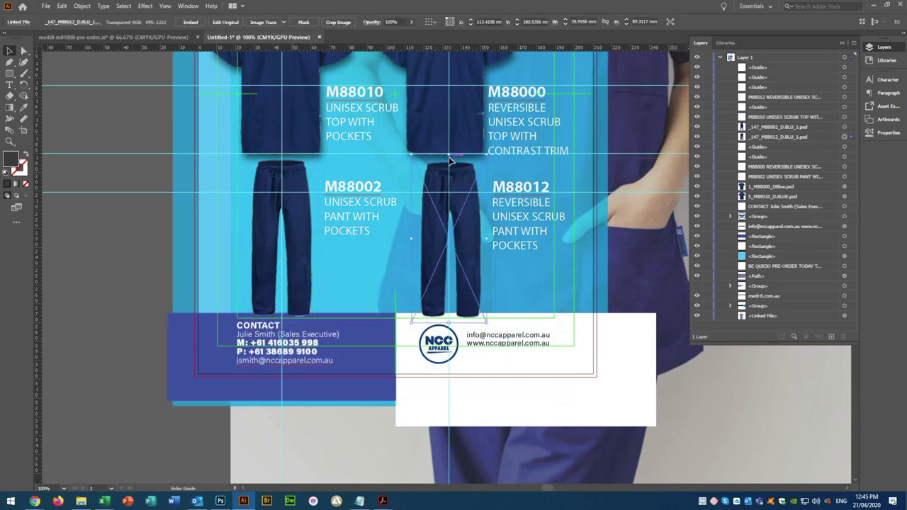
left_click_drag(396, 324, 397, 323)
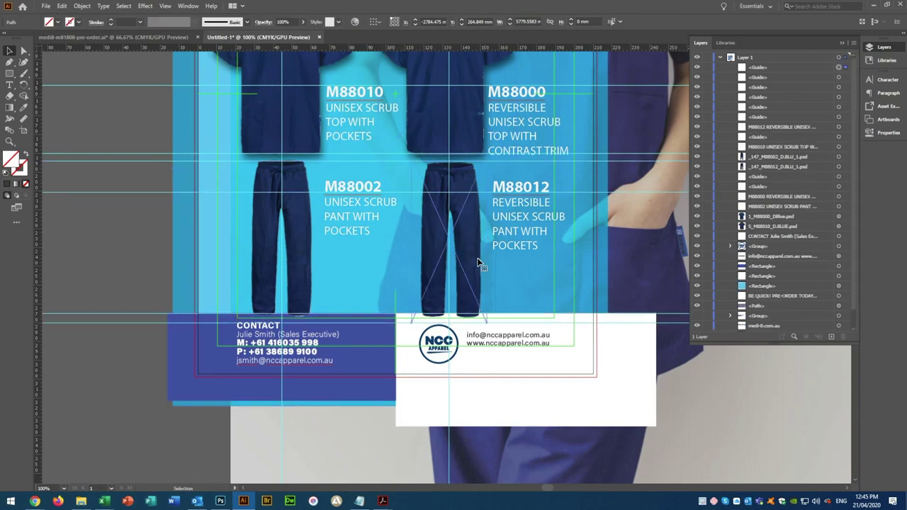
left_click(480, 259)
scroll(653, 425, "up", 2)
scroll(653, 425, "down", 1)
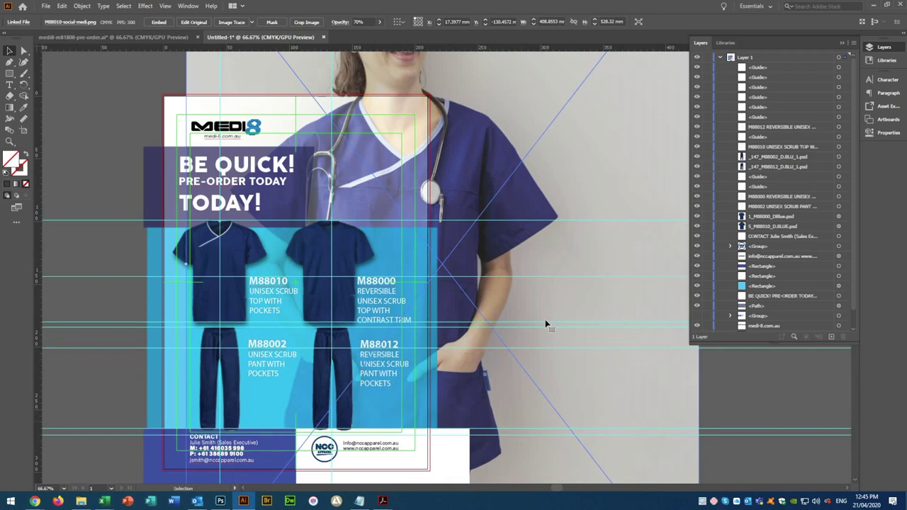
Stretch the blue contact panel's bottom edge further down
left_click_drag(546, 323, 588, 256)
left_click(462, 294)
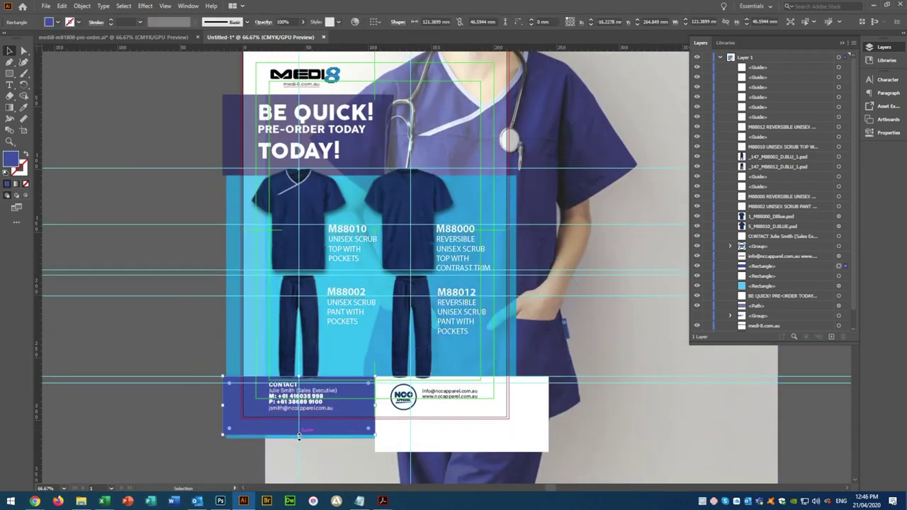
left_click_drag(257, 435, 257, 447)
left_click(622, 421)
Shift both shirt images slightly to the right
left_click(305, 212)
left_click(445, 221, "shift")
left_click_drag(430, 199, 440, 193)
left_click(440, 189)
Apply a Stylize Drop Shadow effect to both trouser images
left_click(385, 324)
left_click(300, 272, "shift")
left_click(145, 5)
left_click(271, 114)
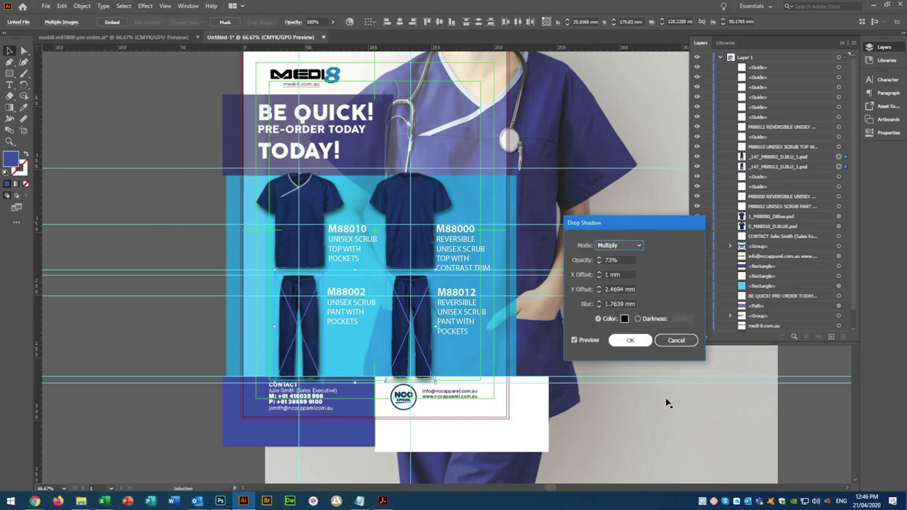
key("Escape")
left_click(666, 402)
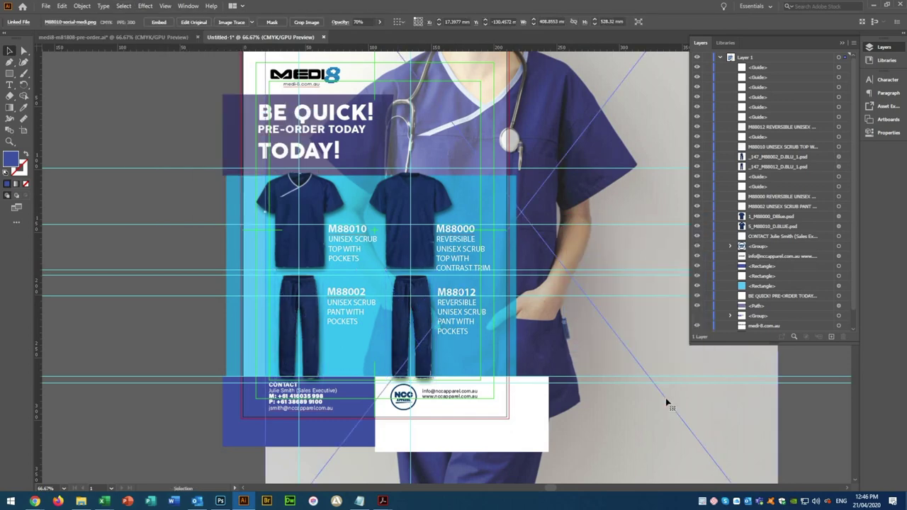
left_click(45, 5)
left_click(74, 78)
Save the poster as medi8-pre-order-scrubs and export a High Quality Print PDF
left_click(482, 384)
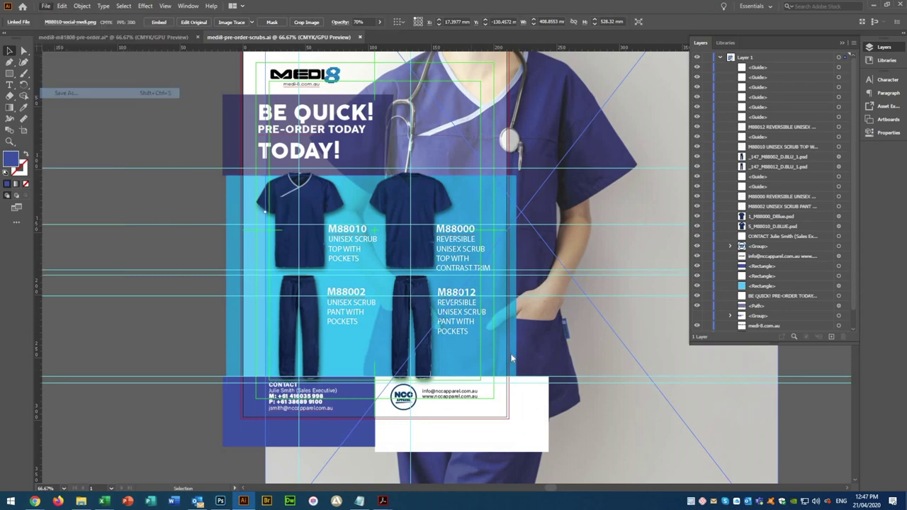
left_click(496, 125)
left_click(407, 168)
key("Return")
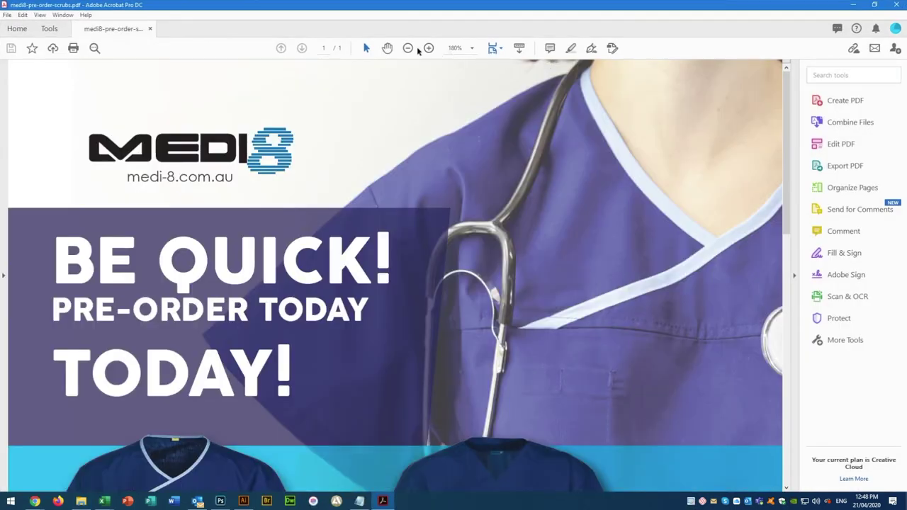
View the exported PDF in Acrobat at 100% zoom
left_click(408, 49)
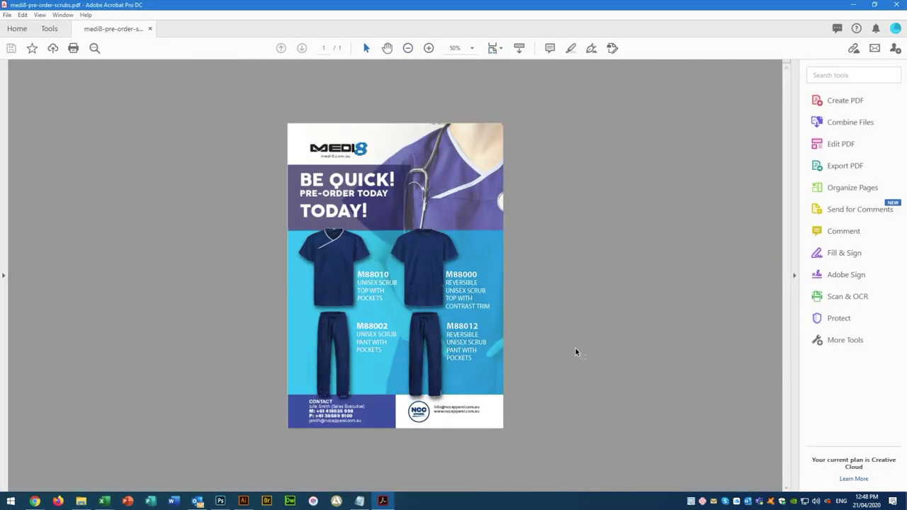
left_click(472, 49)
left_click(496, 119)
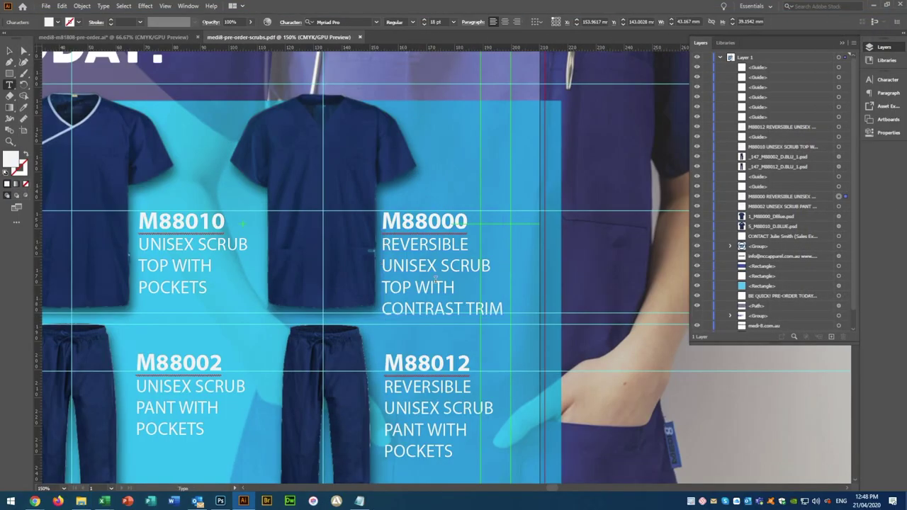
Reduce the M88000 and M88010 descriptions to 14 pt
key("ctrl+a")
left_click(453, 22)
left_click(464, 116)
left_click_drag(138, 235, 207, 288)
left_click(453, 22)
left_click(464, 116)
scroll(160, 330, "down", 2)
Set the M88002 description to 14 pt and eyedrop that style onto M88012
left_click_drag(136, 323, 205, 380)
left_click(25, 107)
left_click(394, 228)
left_click(10, 85)
left_click_drag(384, 323, 453, 401)
left_click(24, 118)
left_click(407, 213)
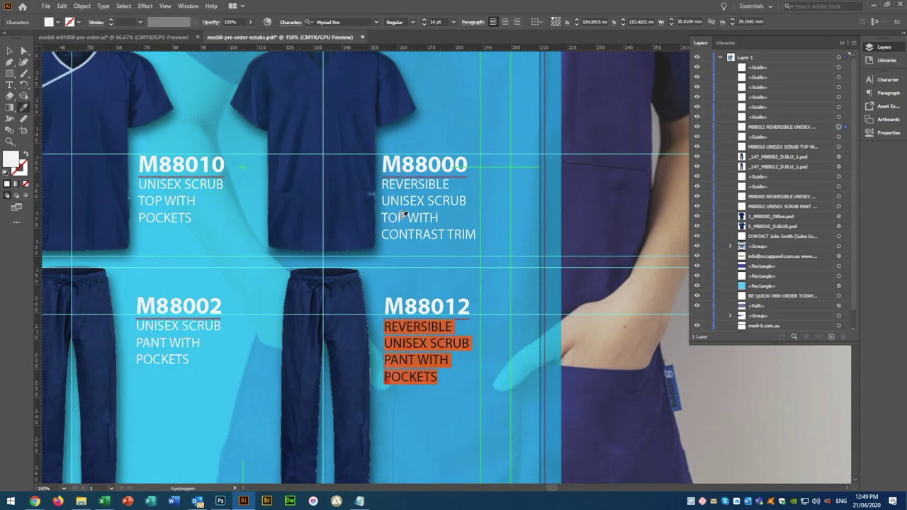
left_click(10, 51)
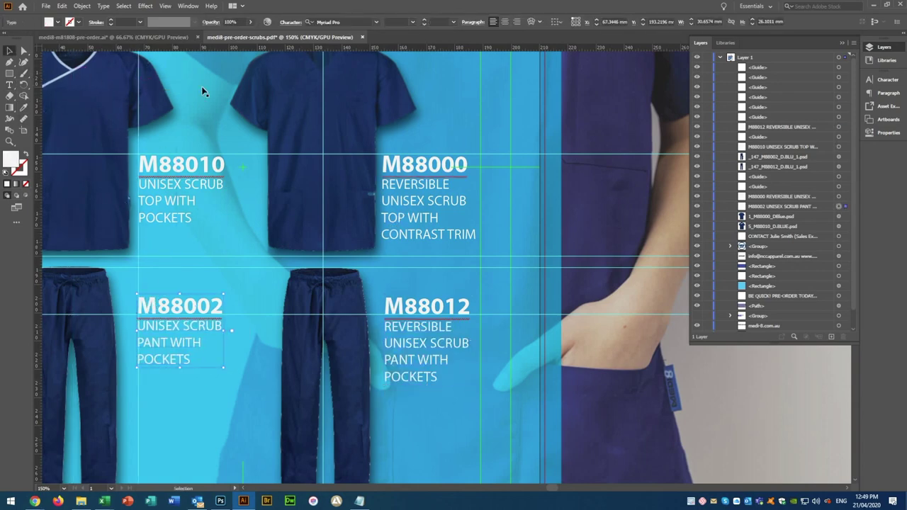
Check the resized descriptions, save the updated PDF, and review it in Acrobat
left_click(434, 237)
scroll(429, 231, "down", 2)
scroll(428, 278, "down", 1)
scroll(428, 278, "up", 3)
scroll(429, 284, "up", 3)
scroll(429, 284, "down", 3)
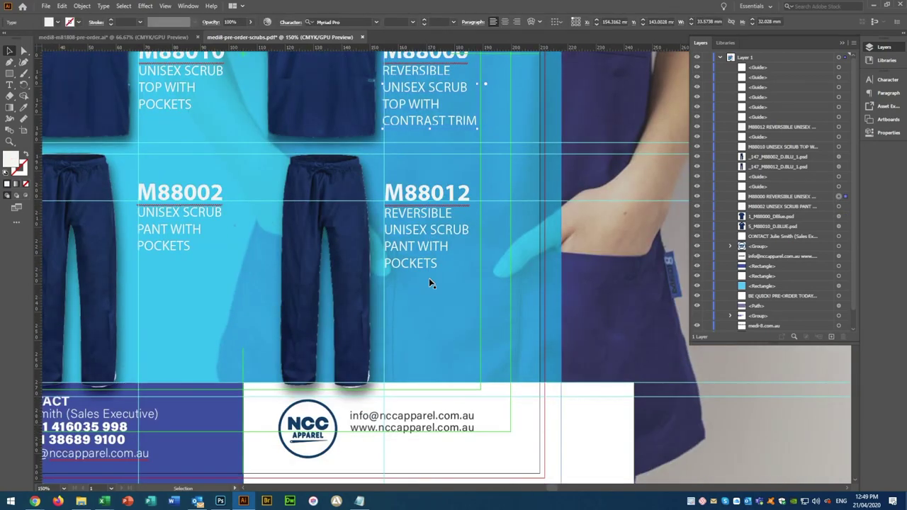
left_click(45, 6)
key("Escape")
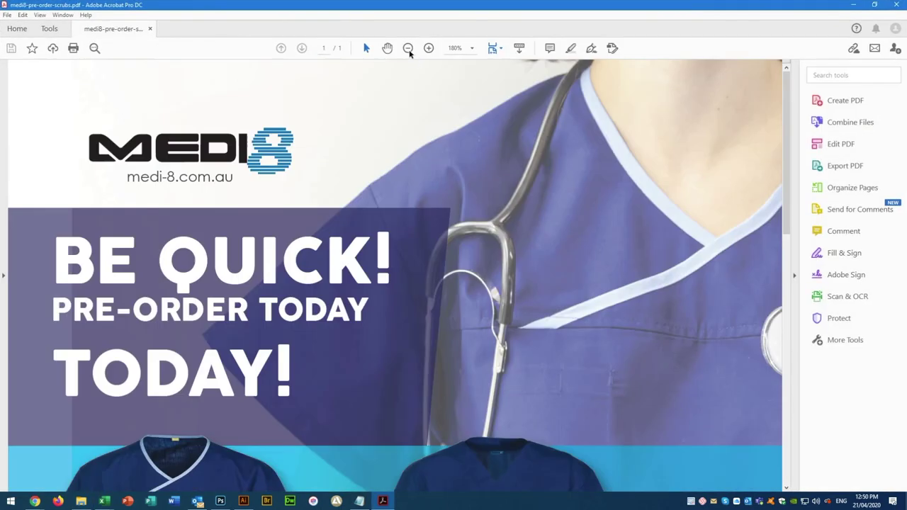
left_click(408, 49)
left_click(408, 49)
left_click(408, 49)
left_click(408, 49)
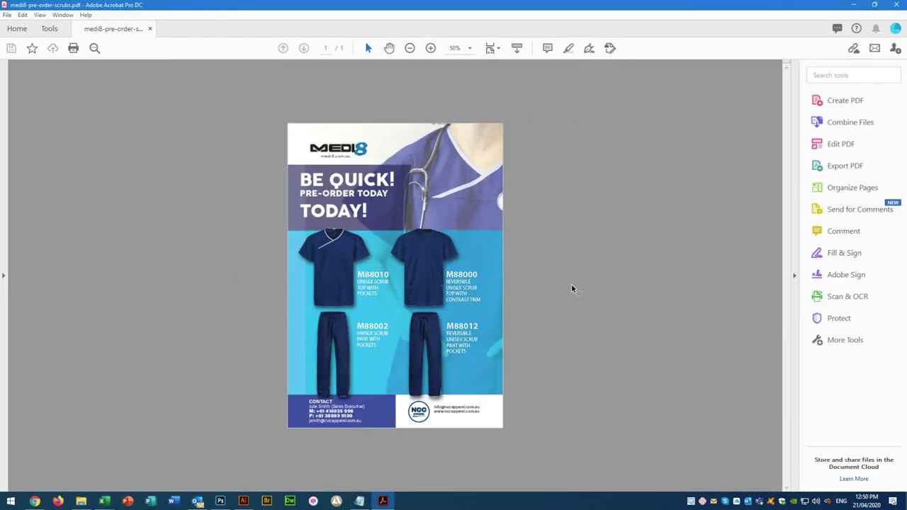
left_click(897, 5)
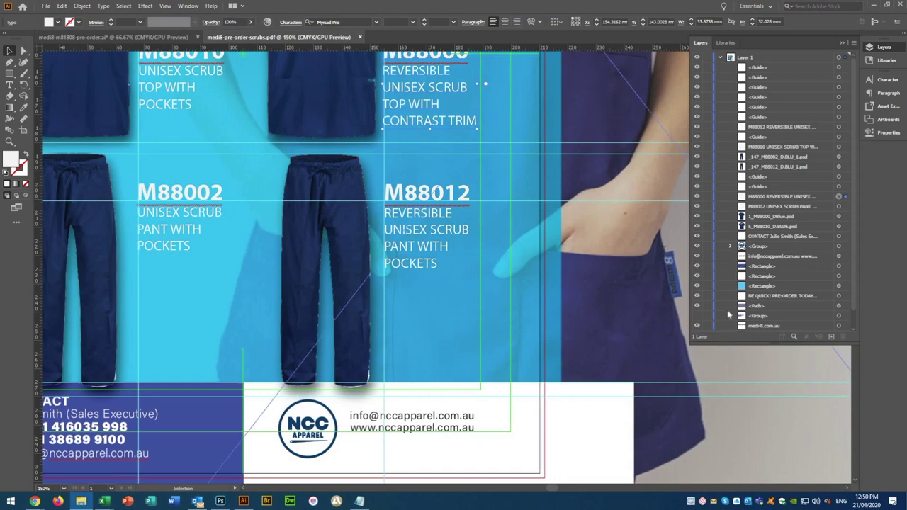
Zoom out and drag the background nurse photo slightly left
key("ctrl+minus")
key("ctrl+minus")
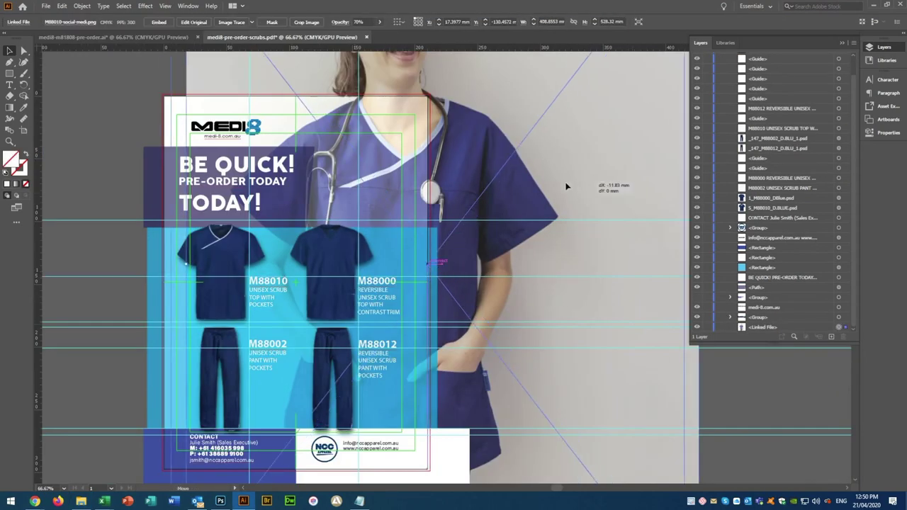
left_click_drag(595, 187, 566, 189)
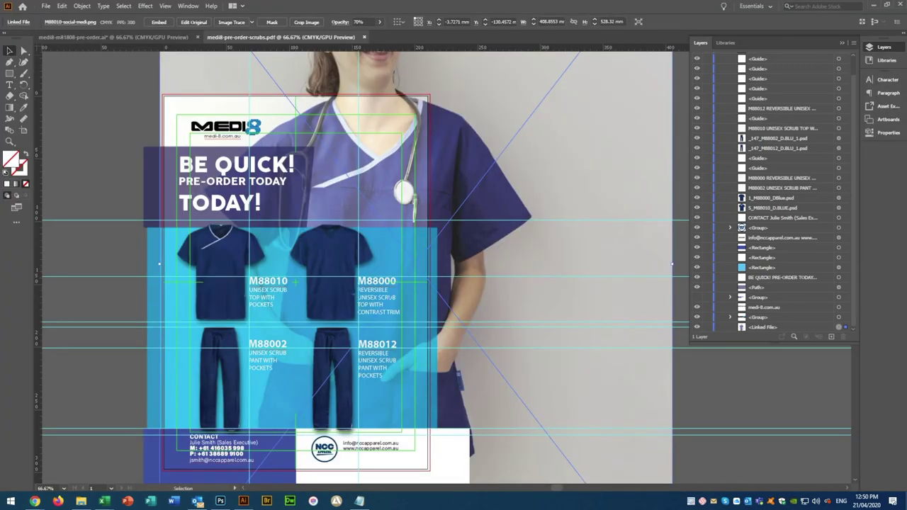
scroll(553, 297, "down", 1)
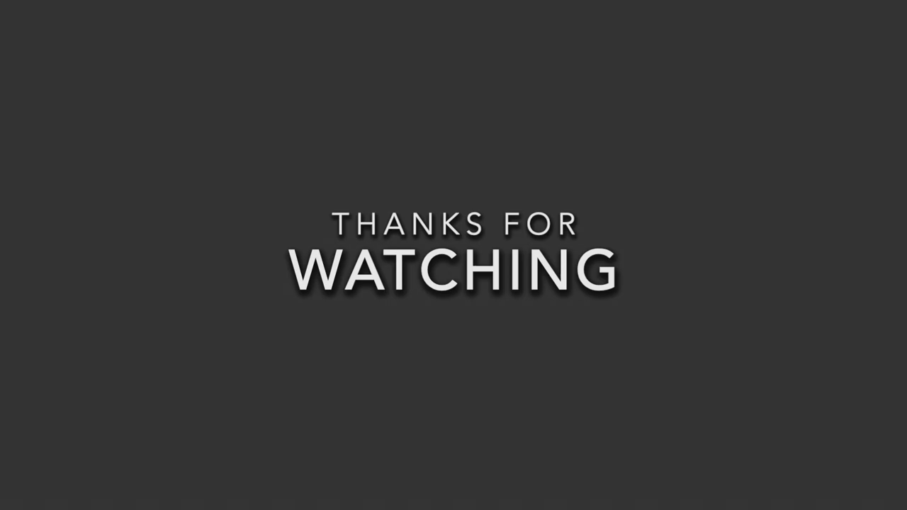